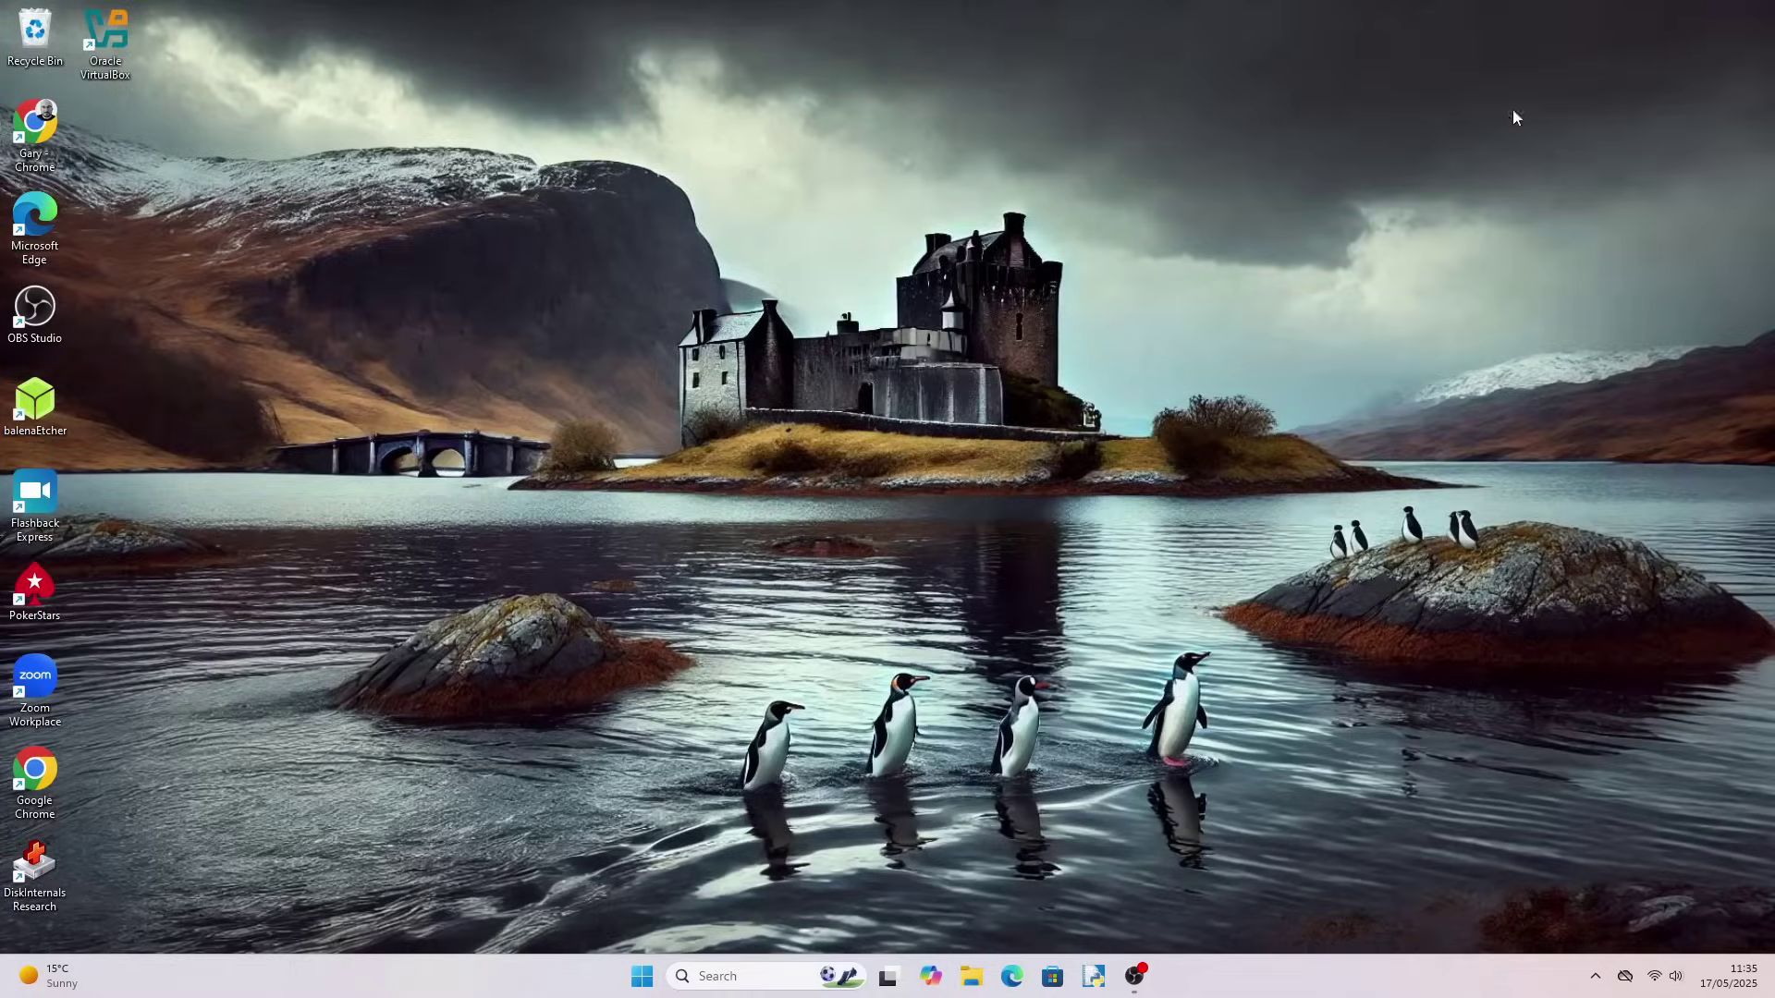
# Launch Chrome, look over the Nobara Project site and its download page, then reach ventoy.net
pyautogui.doubleClick(35, 773)
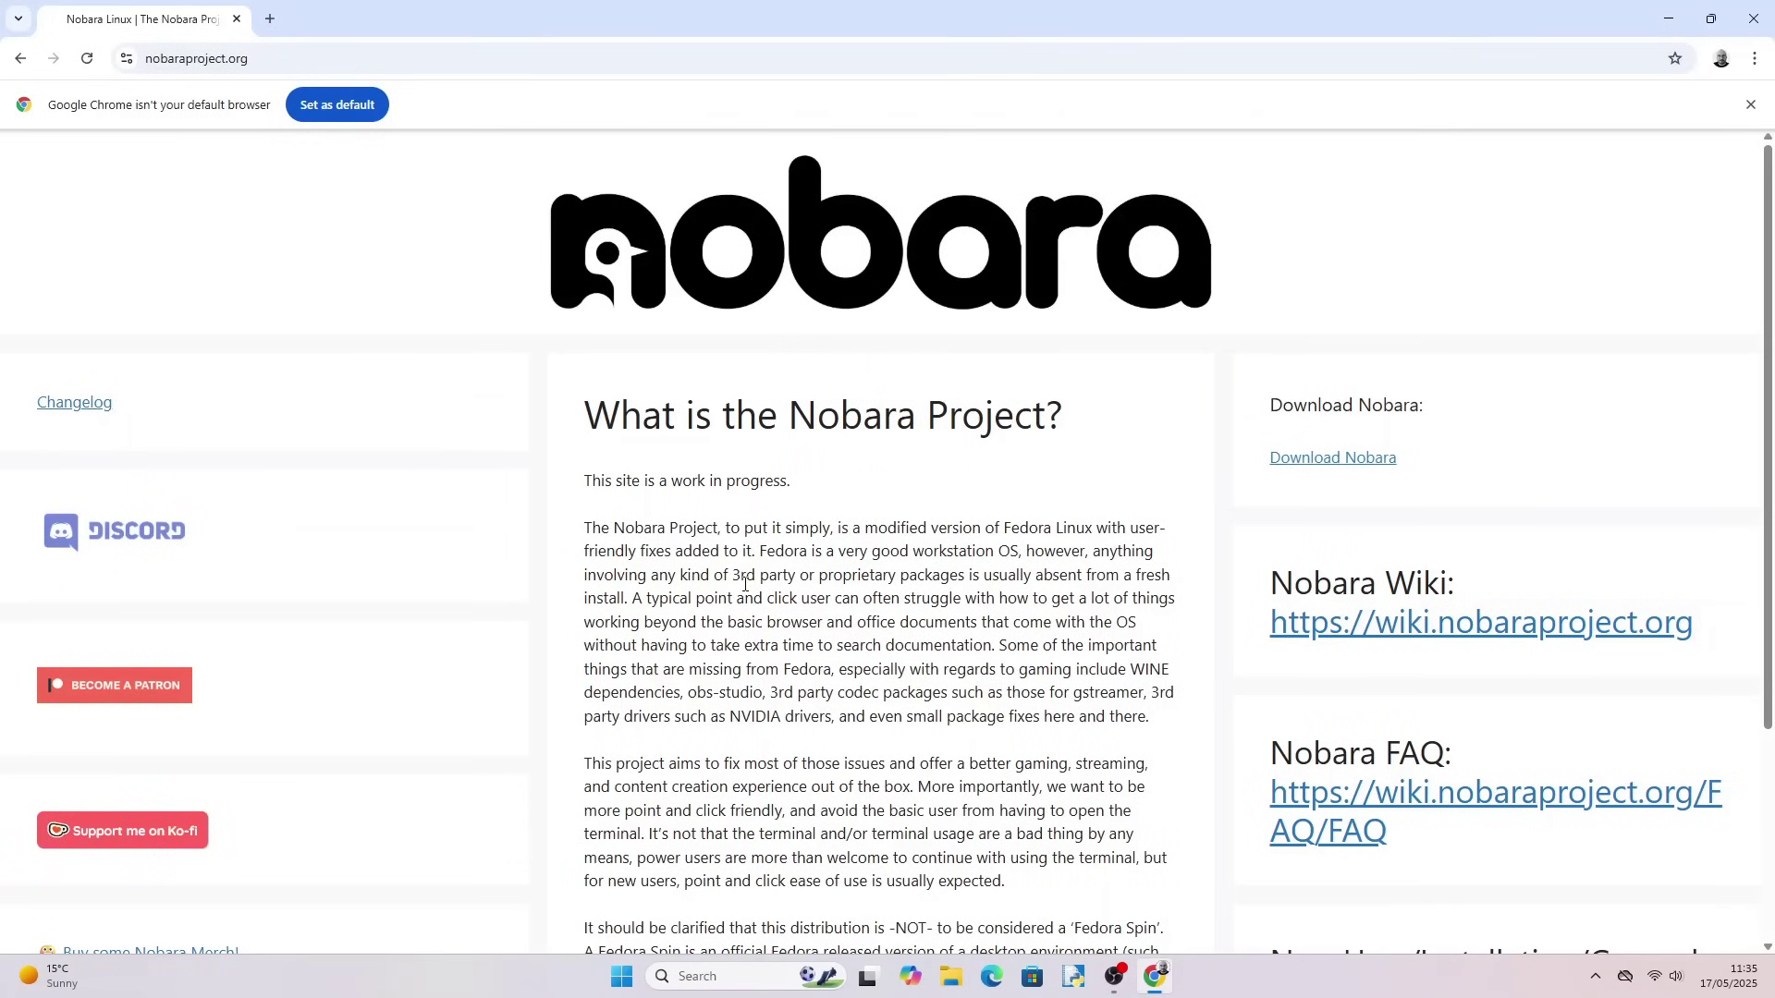
pyautogui.scroll(-3, 745, 584)
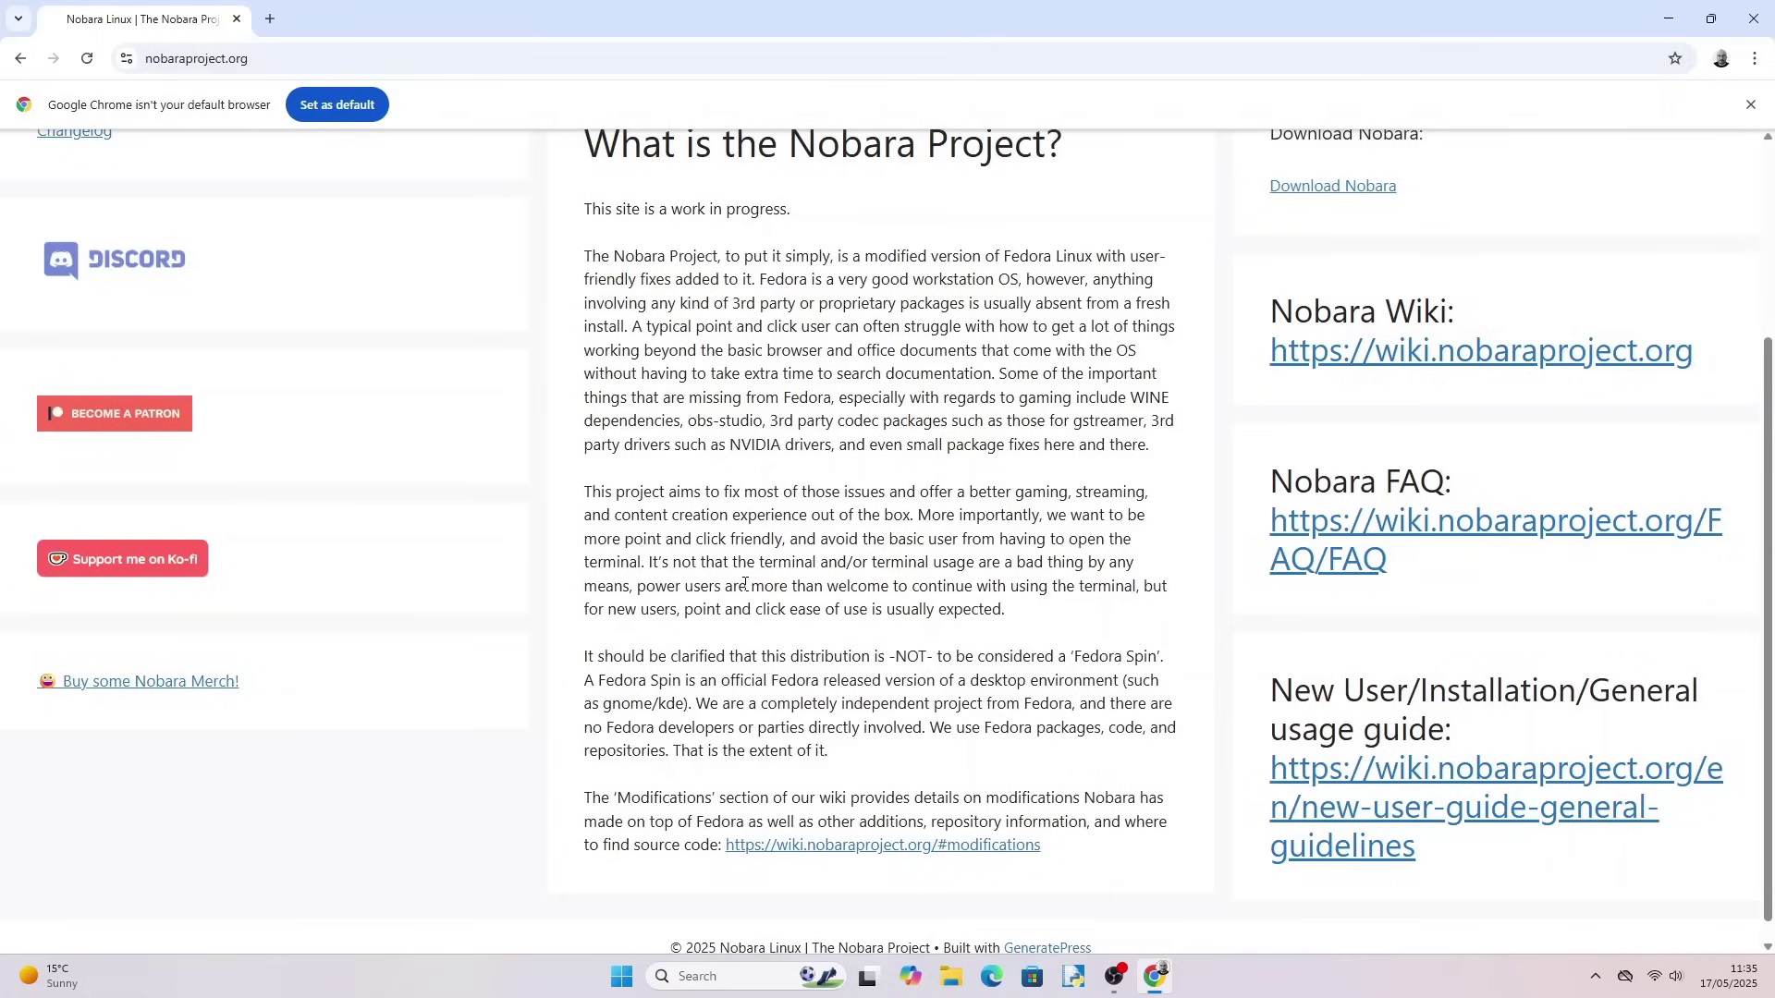
pyautogui.scroll(3, 745, 584)
pyautogui.click(1340, 442)
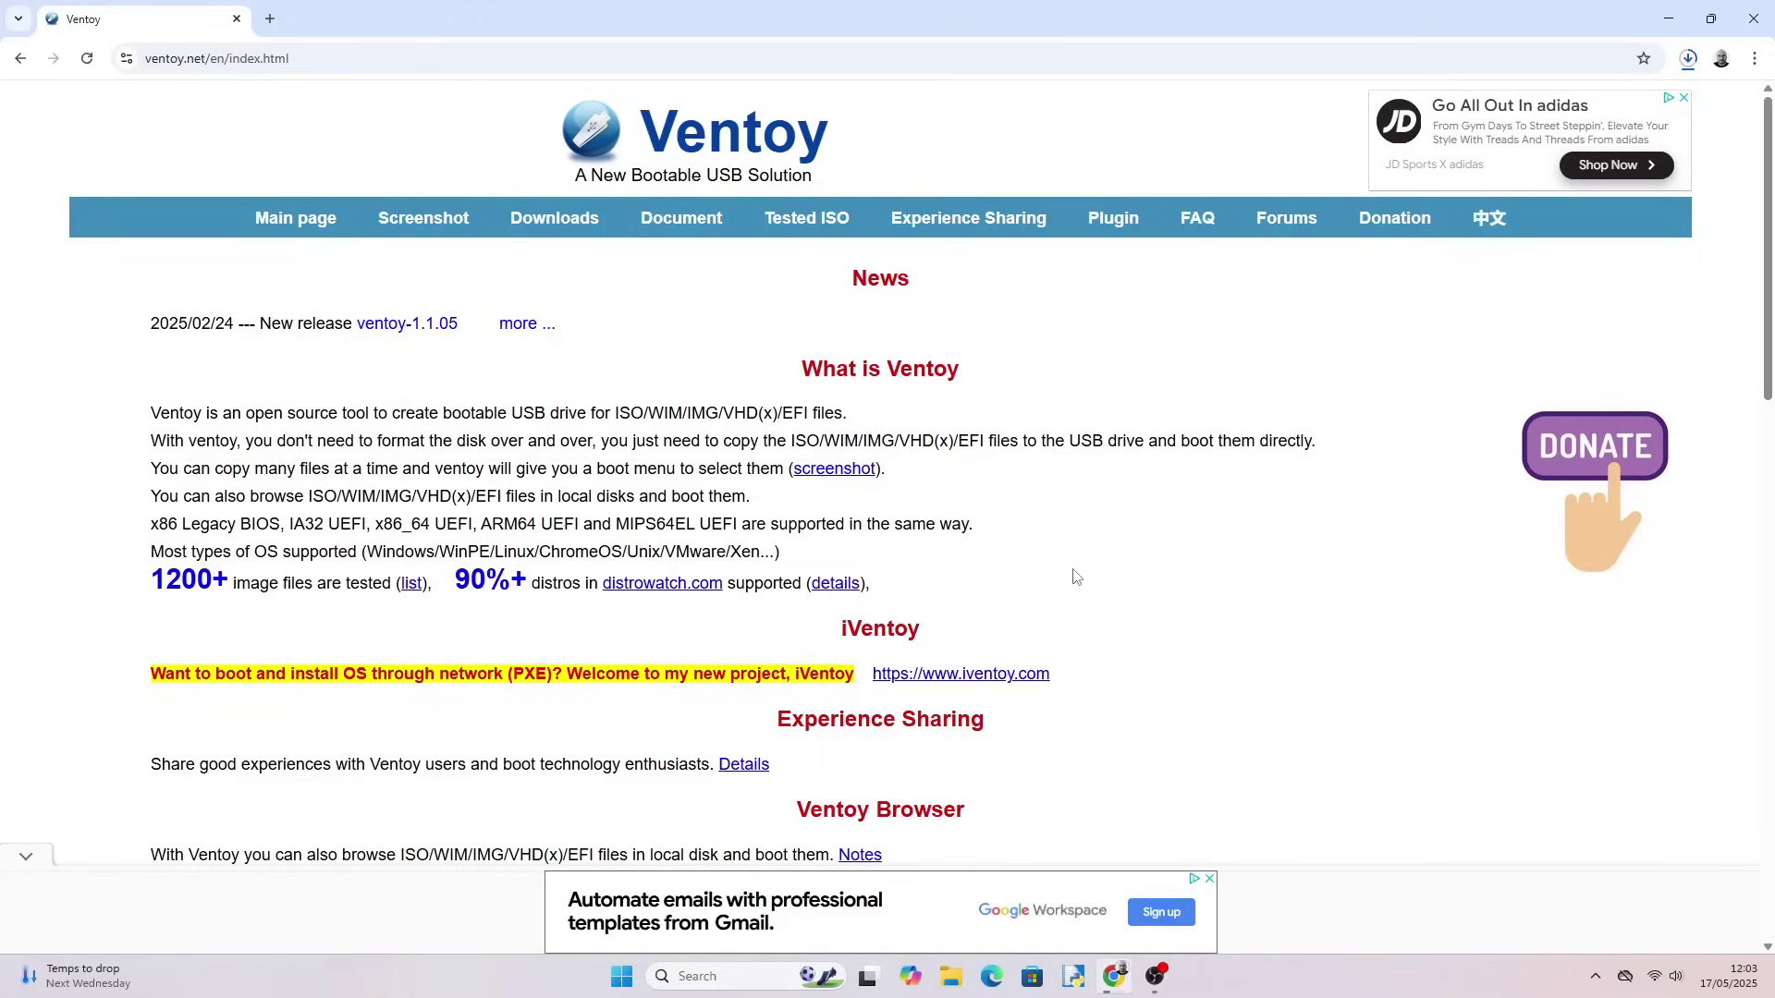
# Download ventoy-1.1.05-windows.zip from SourceForge via the Ventoy downloads page and check recent downloads
pyautogui.scroll(-4, 1075, 577)
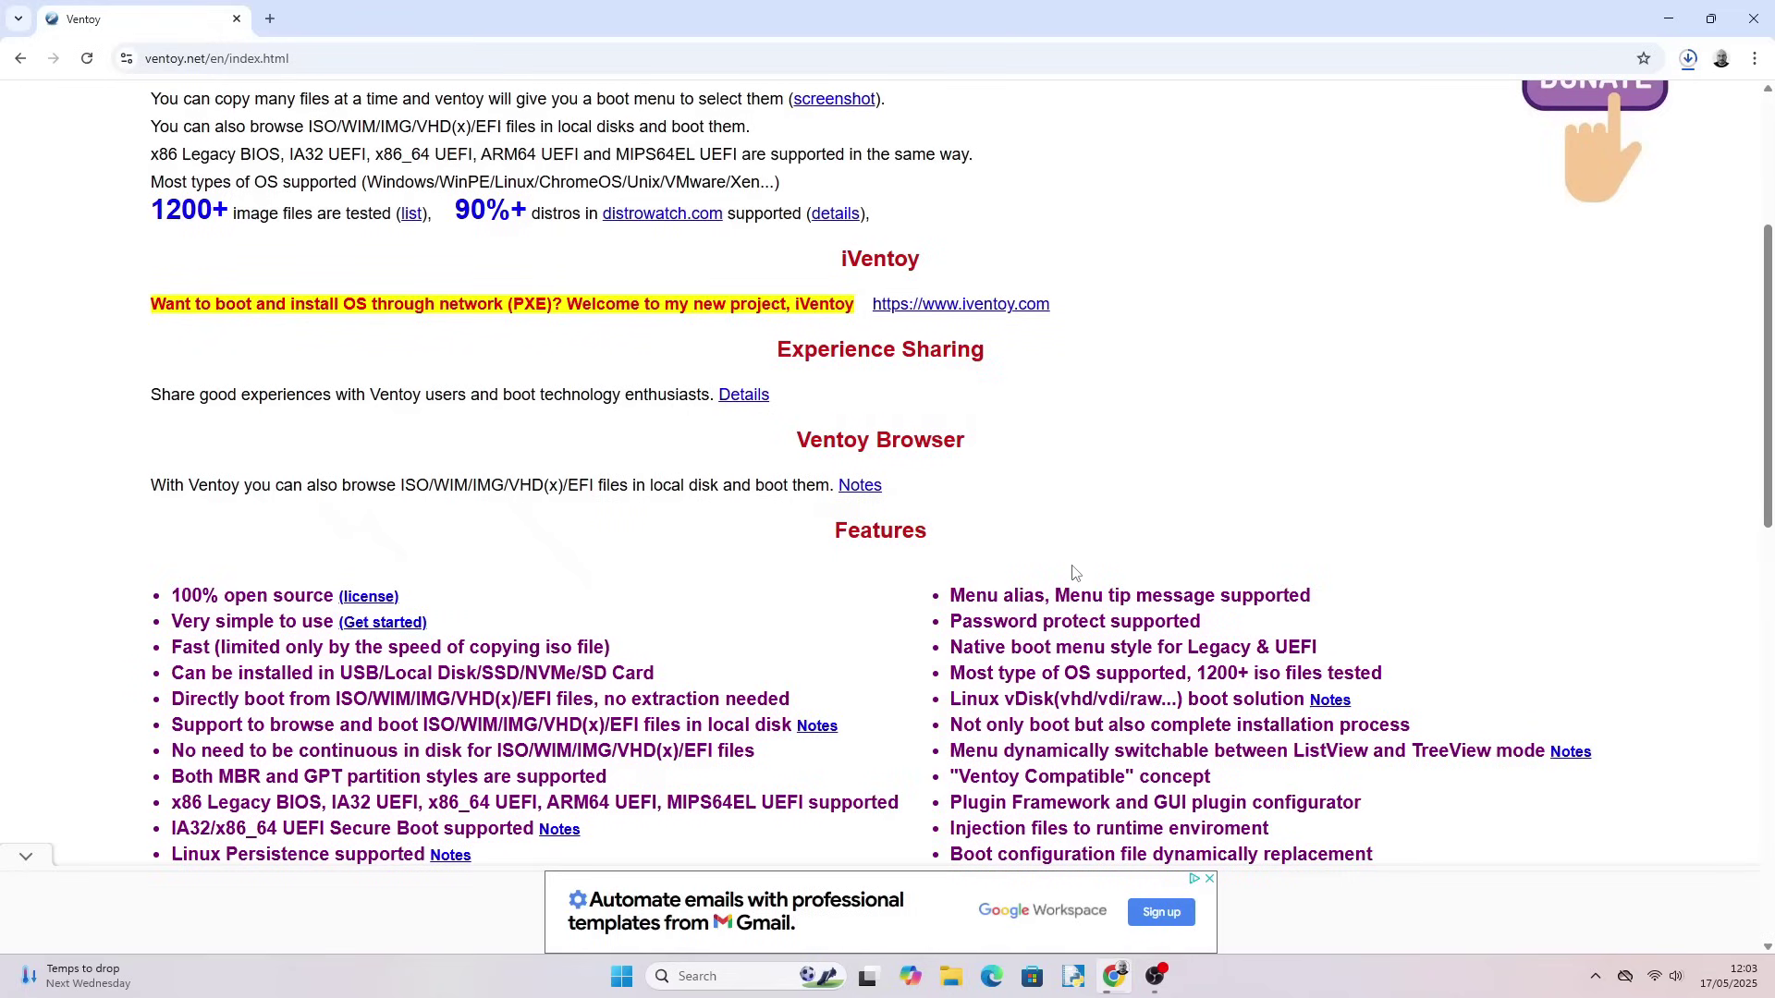
pyautogui.scroll(4, 1072, 573)
pyautogui.click(555, 222)
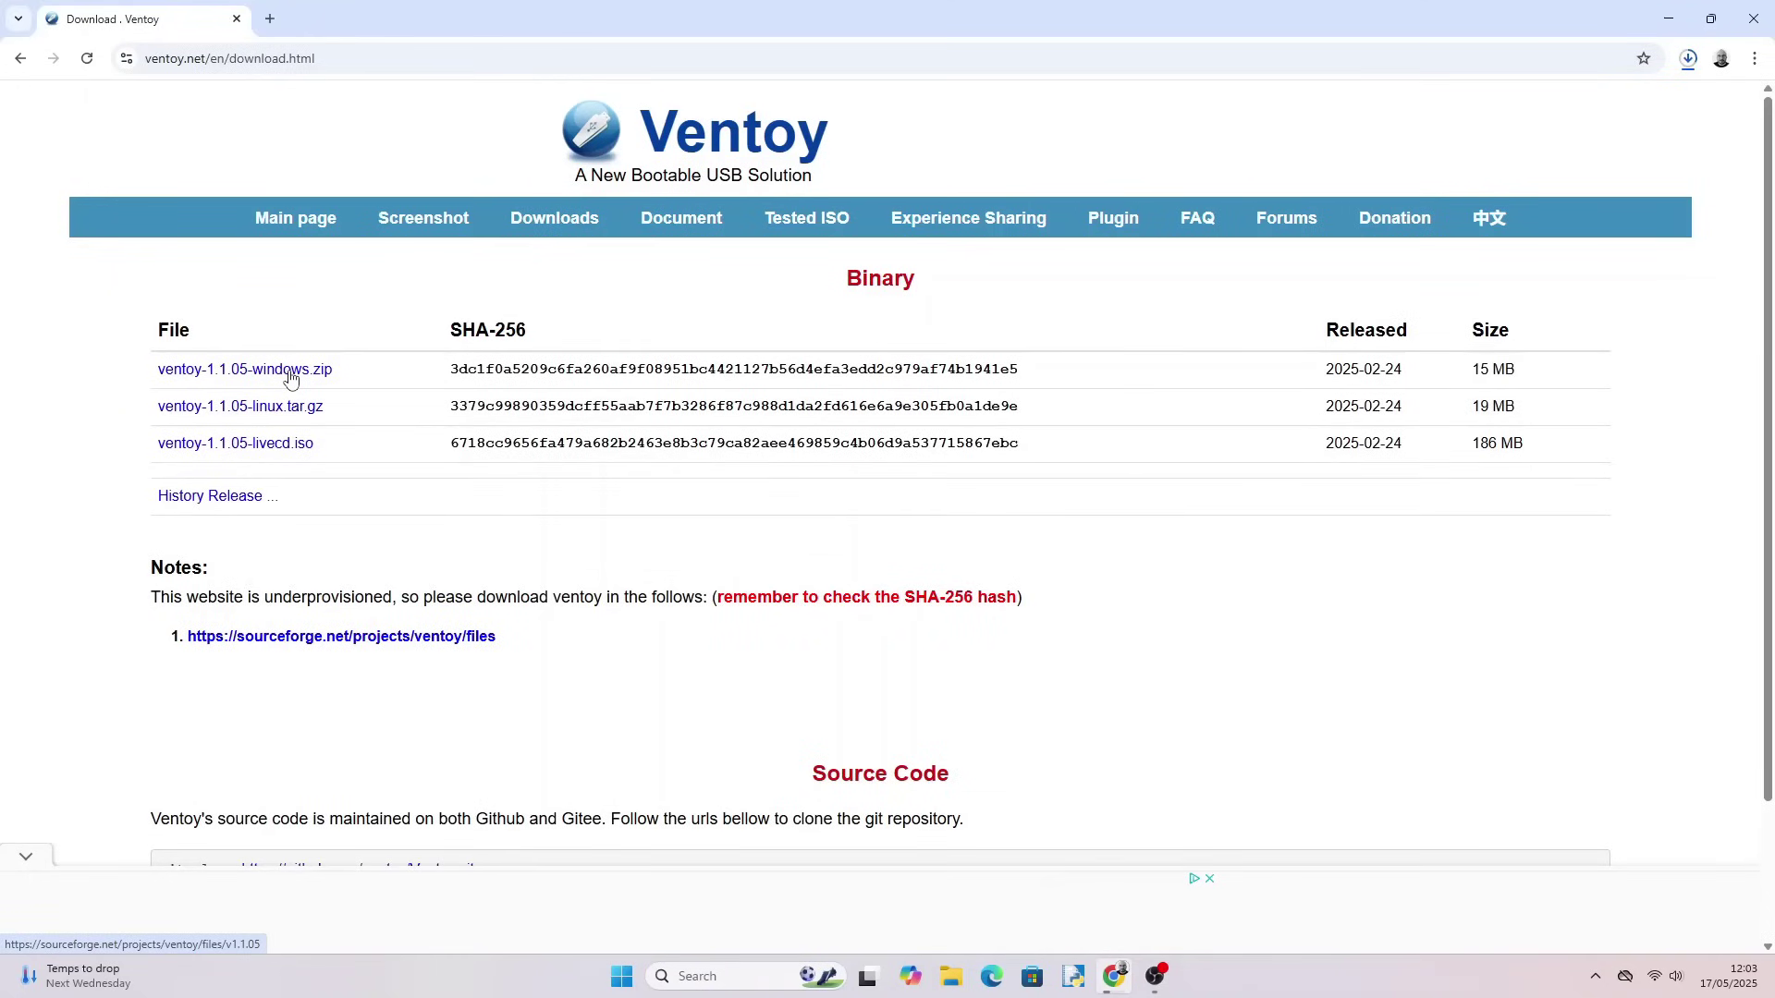
pyautogui.click(290, 371)
pyautogui.click(981, 731)
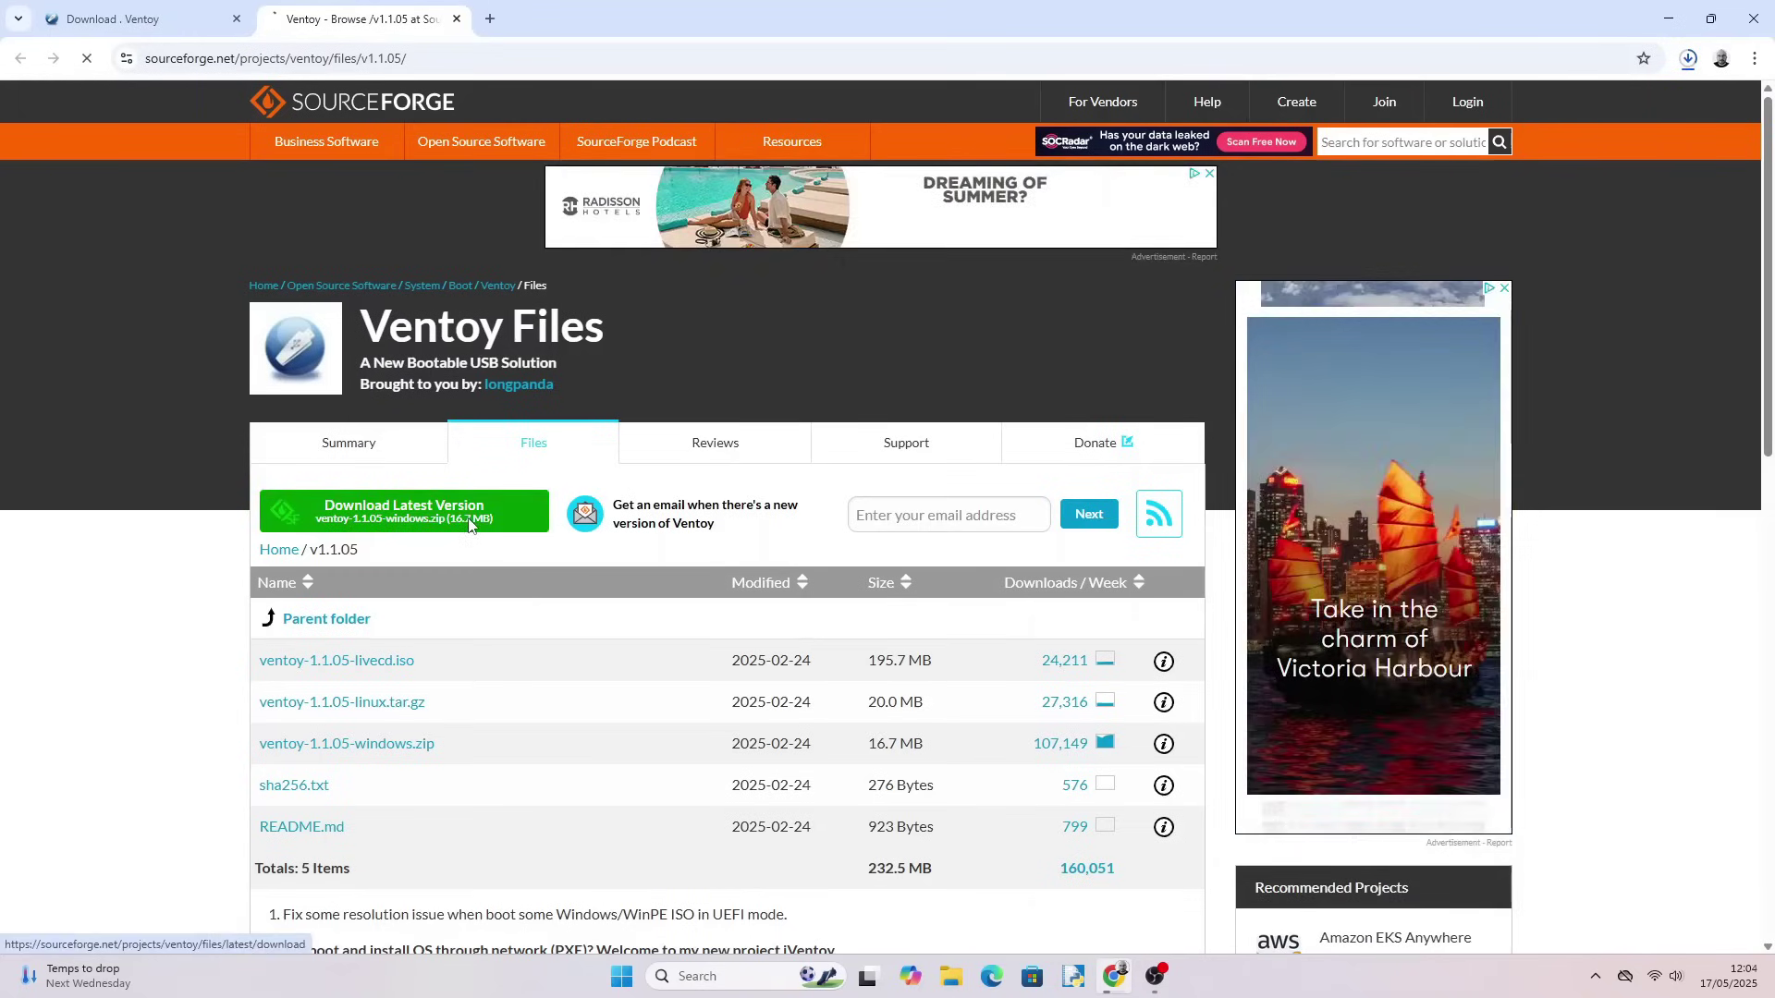
pyautogui.click(469, 518)
pyautogui.click(1688, 59)
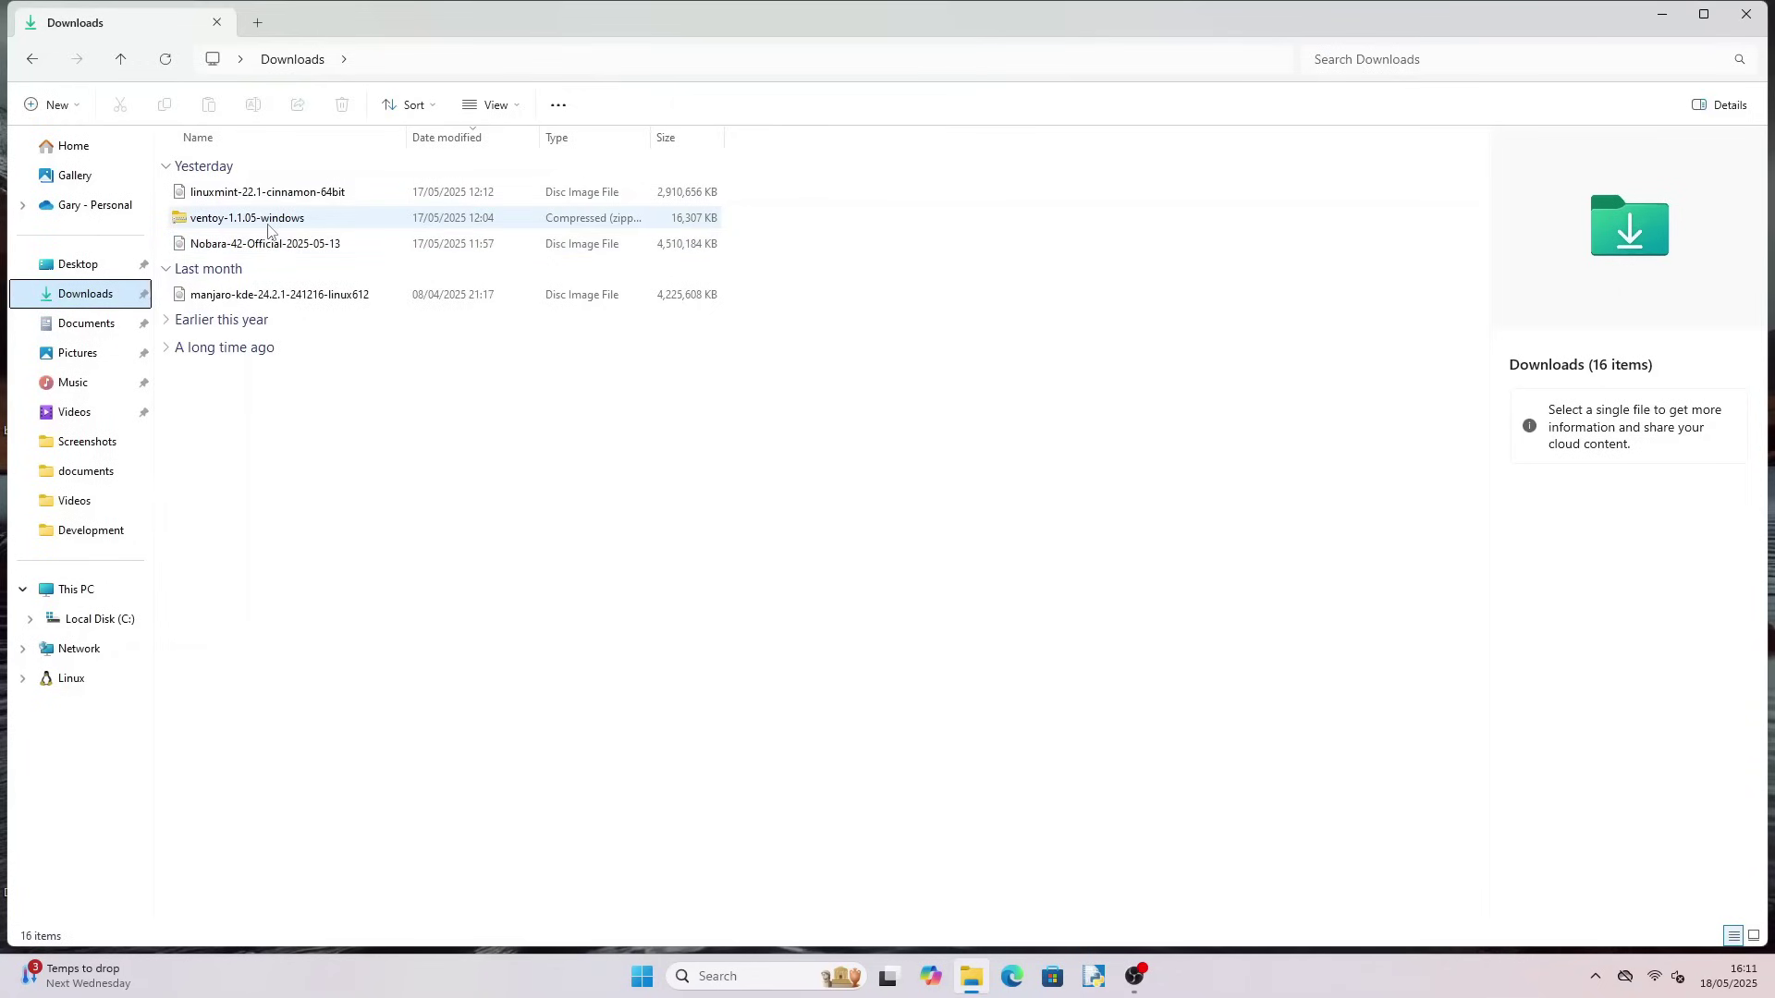
# Extract the ventoy-1.1.05-windows zip into its suggested folder in Downloads
pyautogui.doubleClick(268, 226)
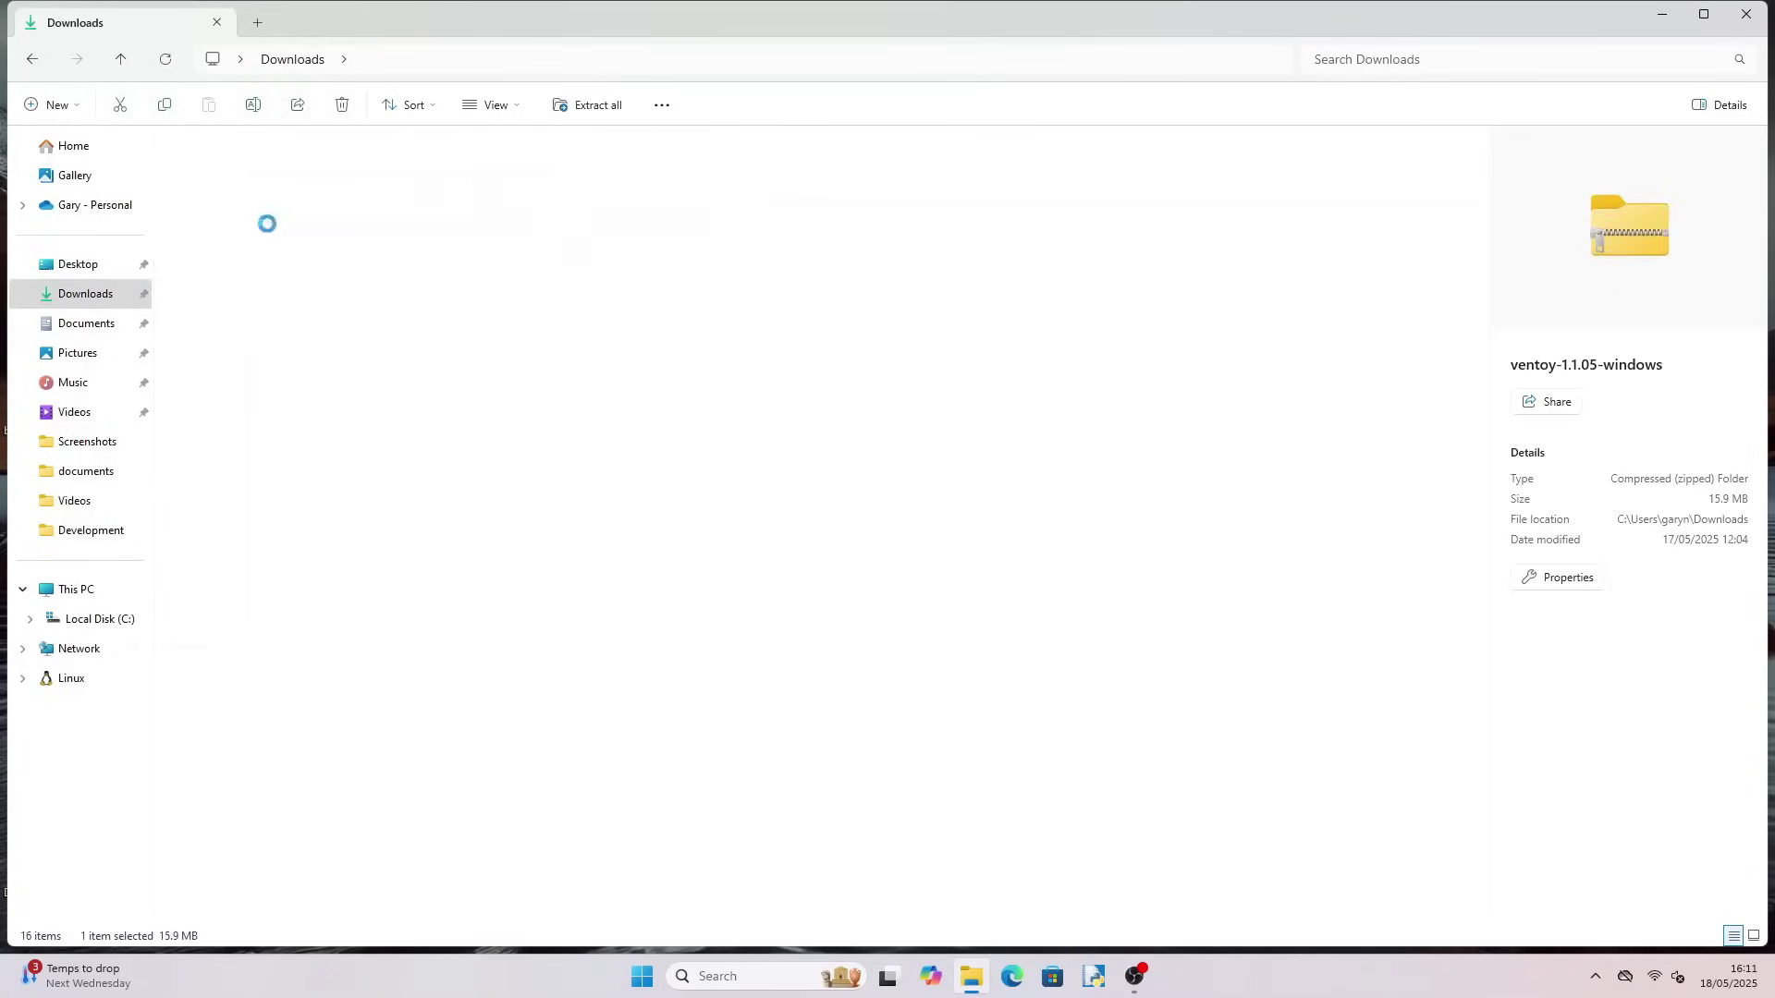
pyautogui.click(247, 171)
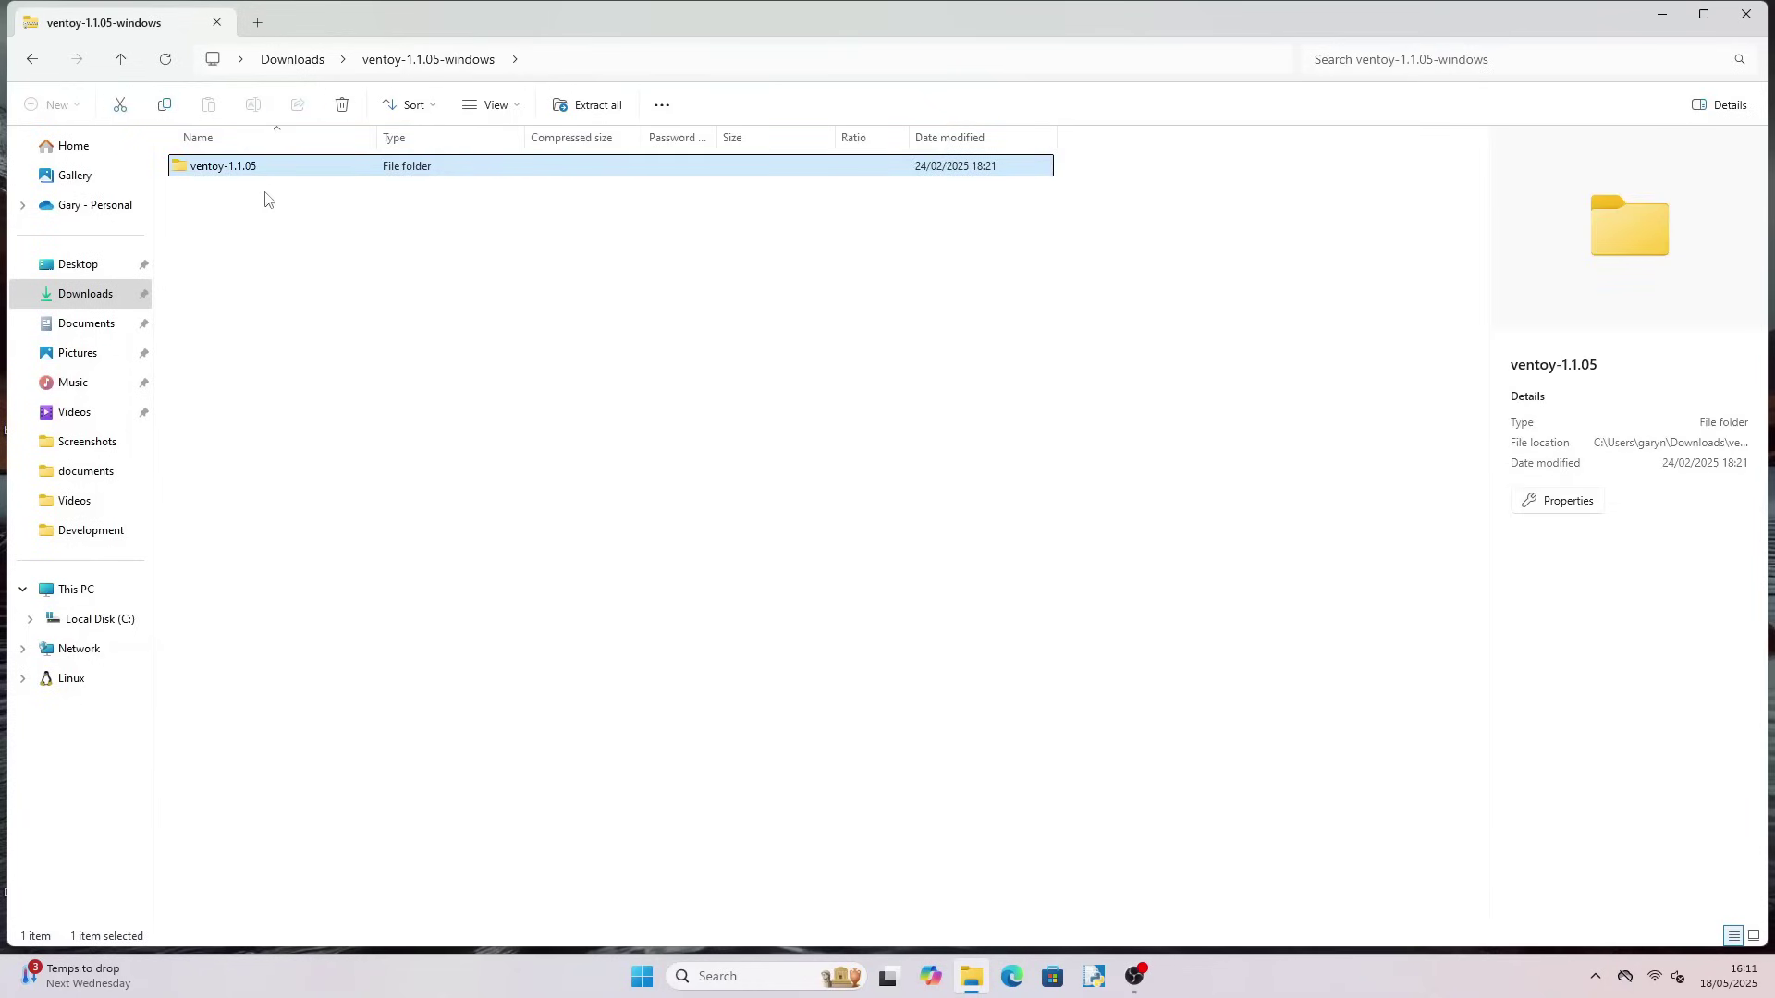
pyautogui.click(599, 107)
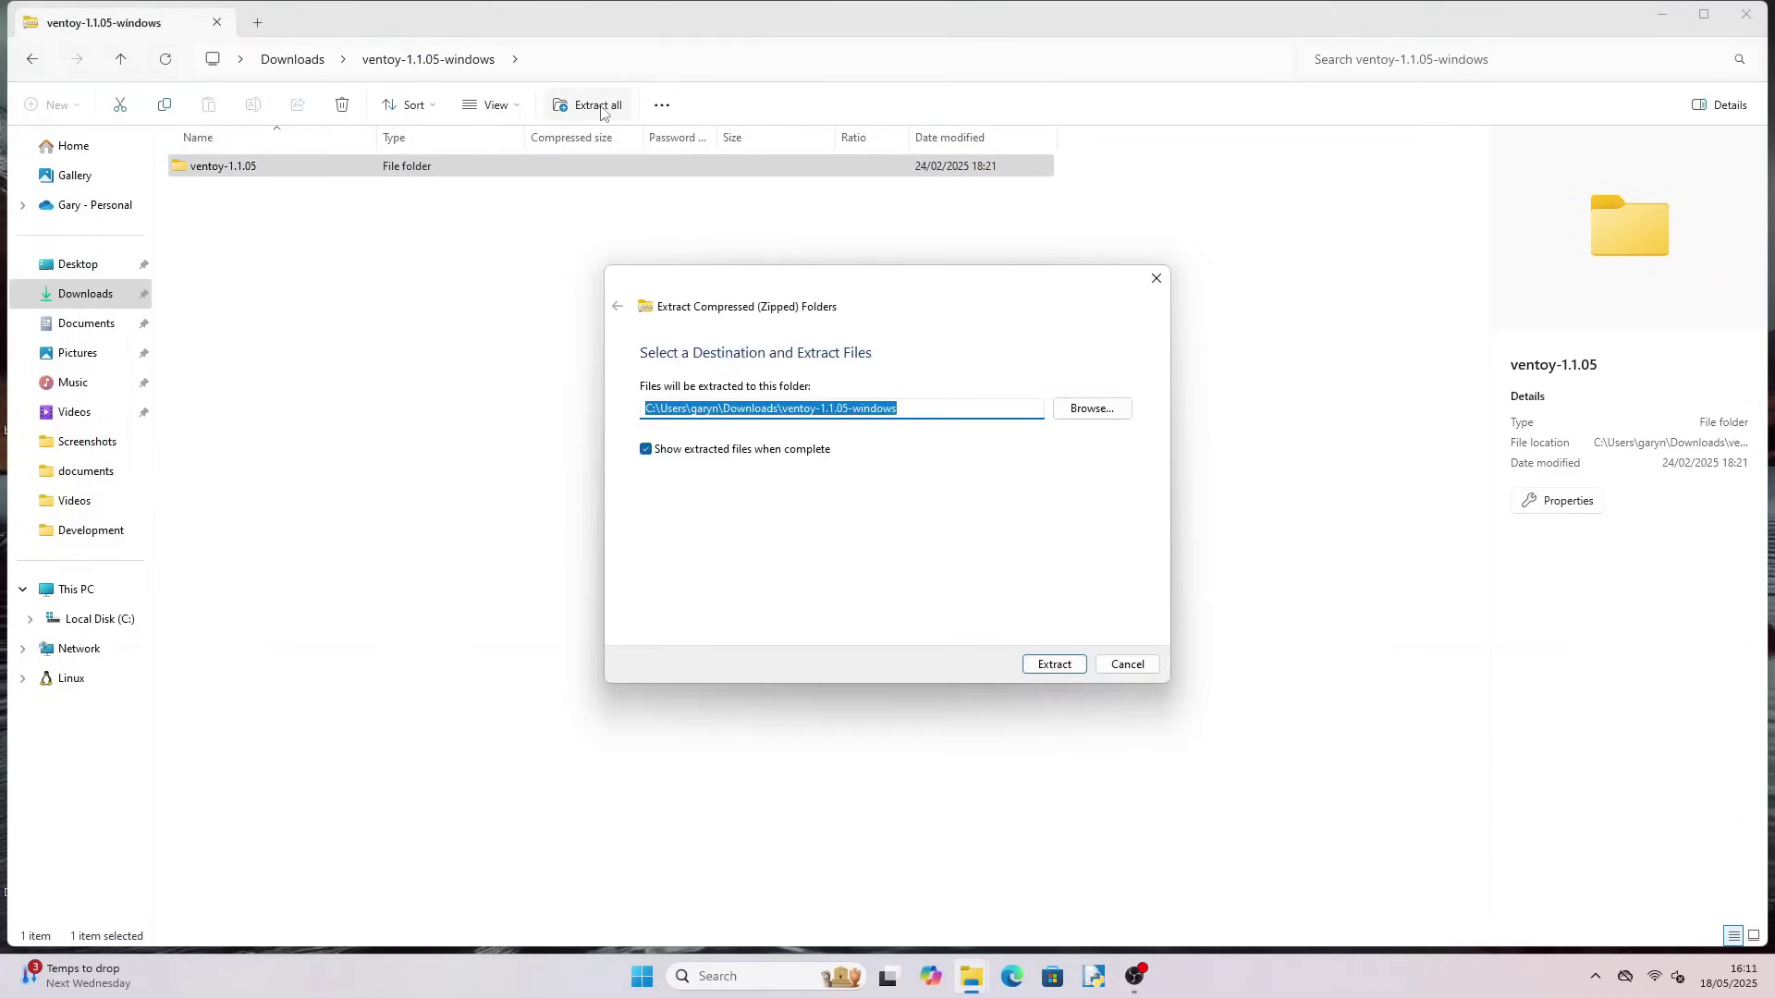
pyautogui.click(1044, 657)
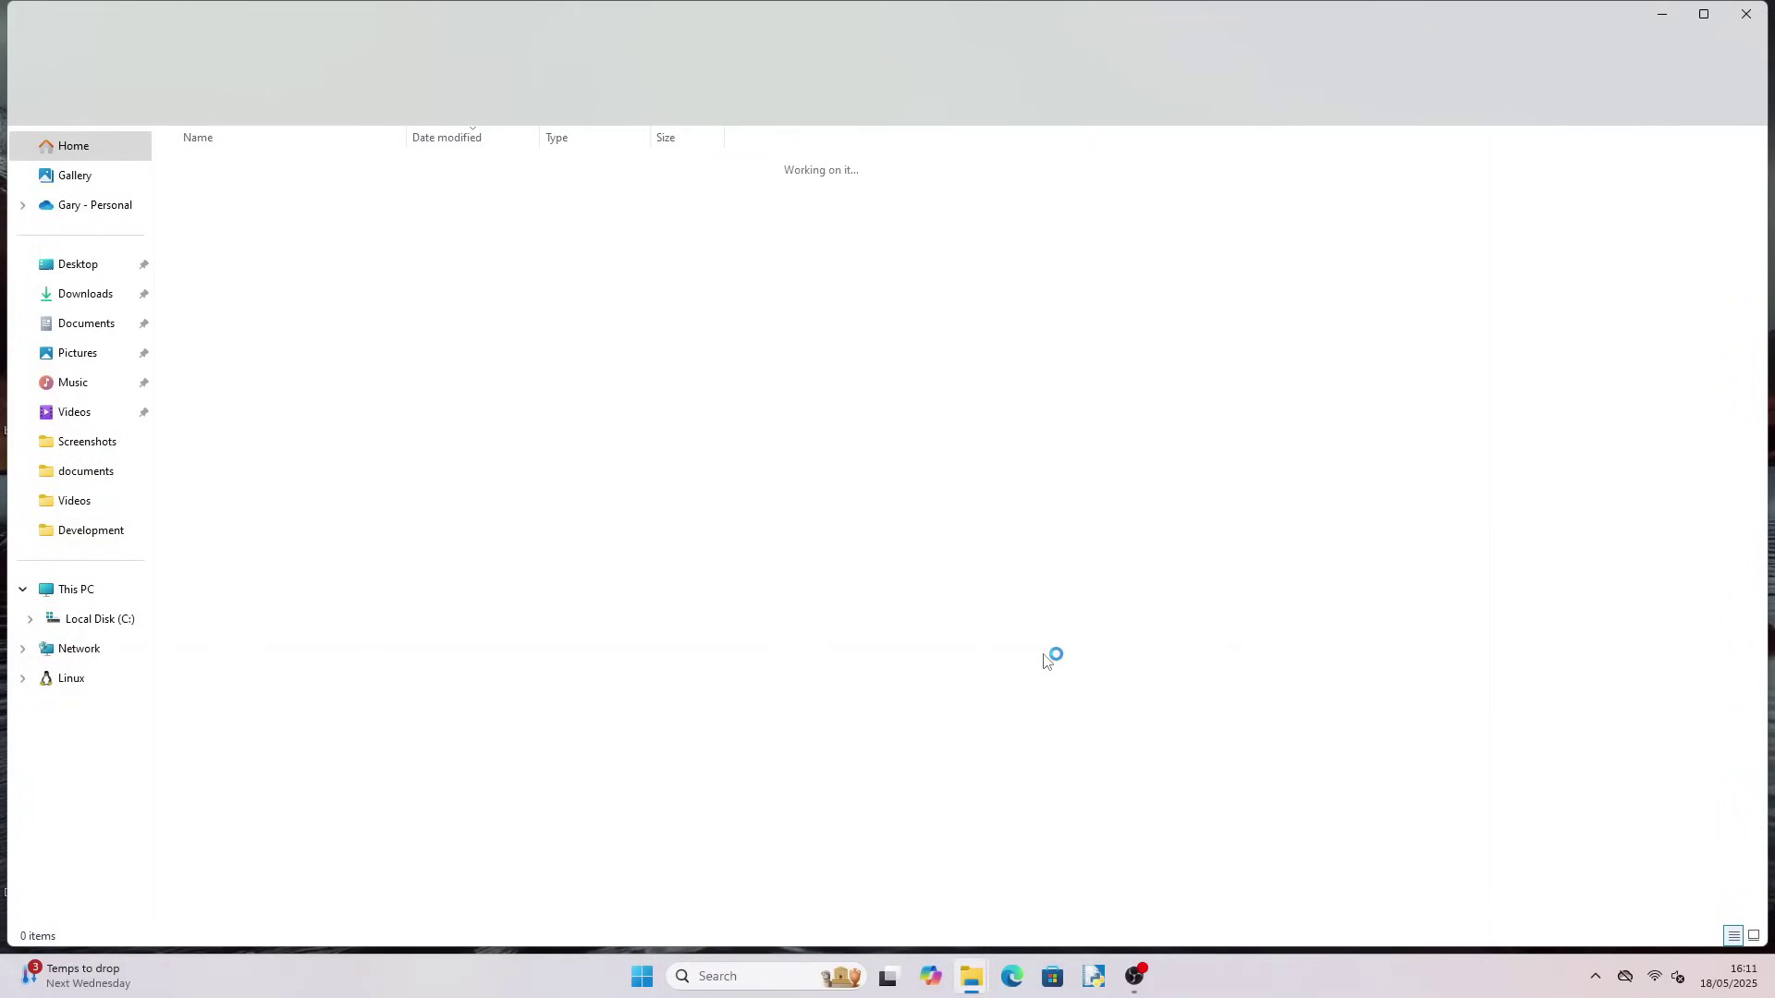
# Run Ventoy2Disk from the extracted ventoy-1.1.05-windows > ventoy-1.1.05 folder
pyautogui.click(85, 293)
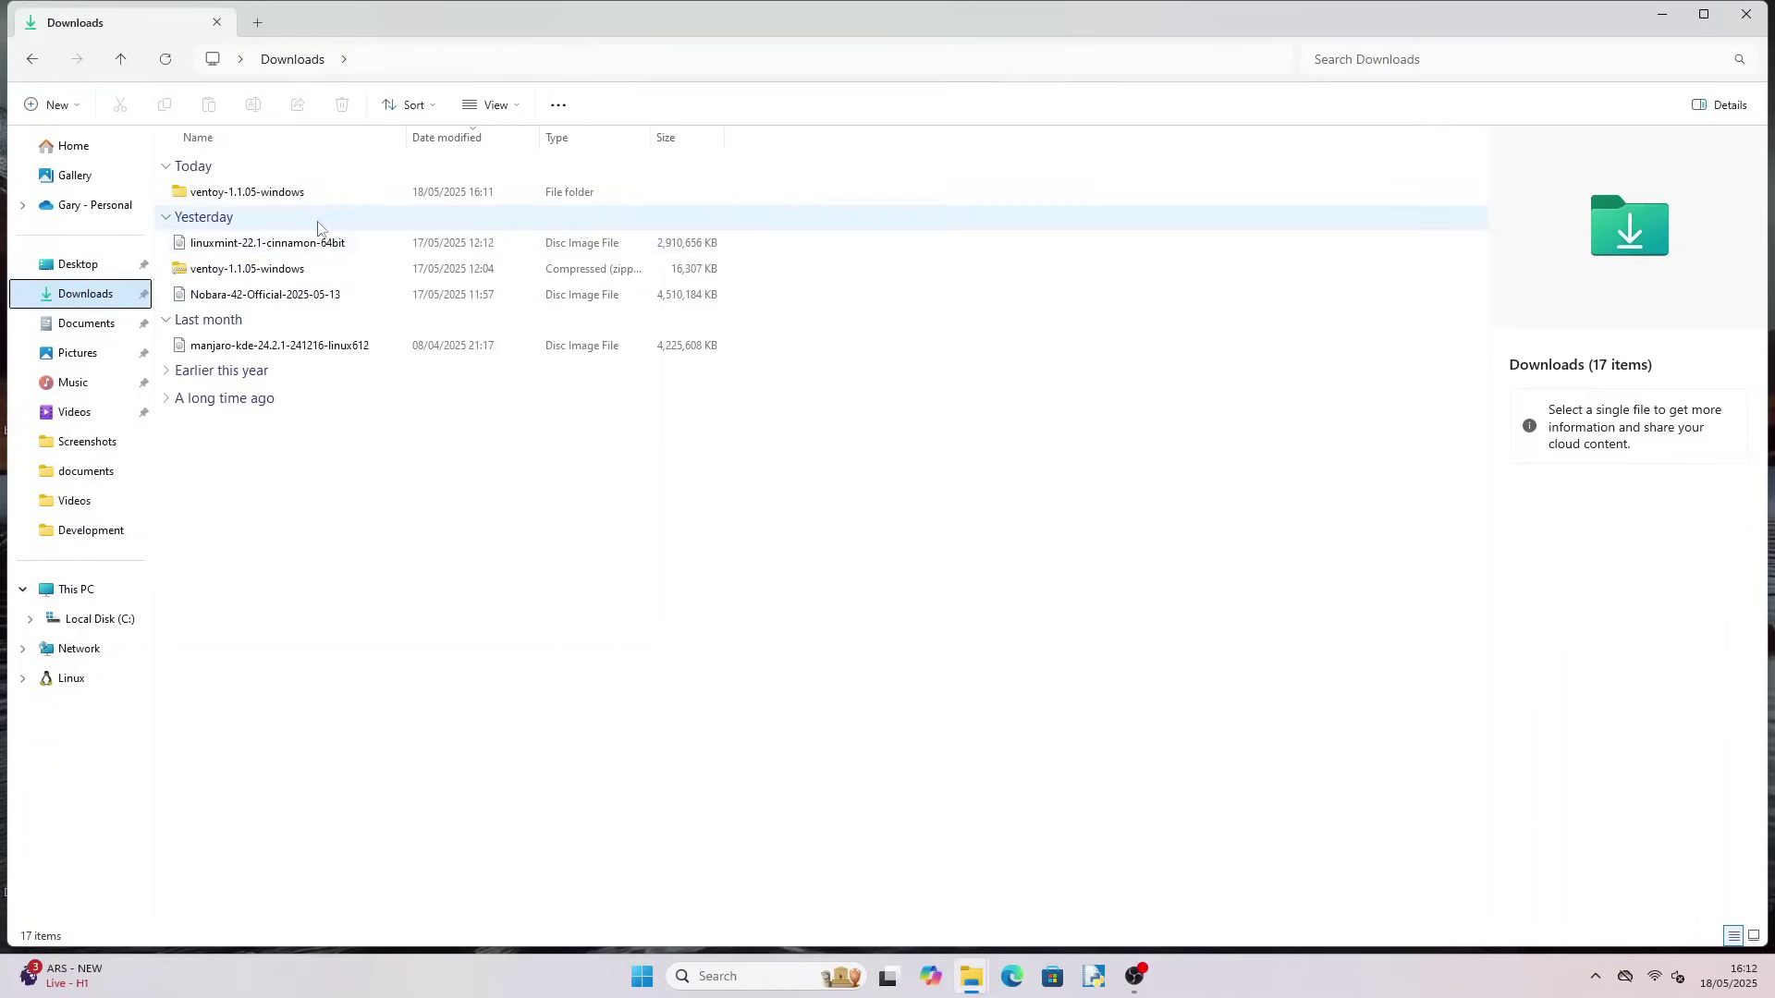
pyautogui.doubleClick(295, 194)
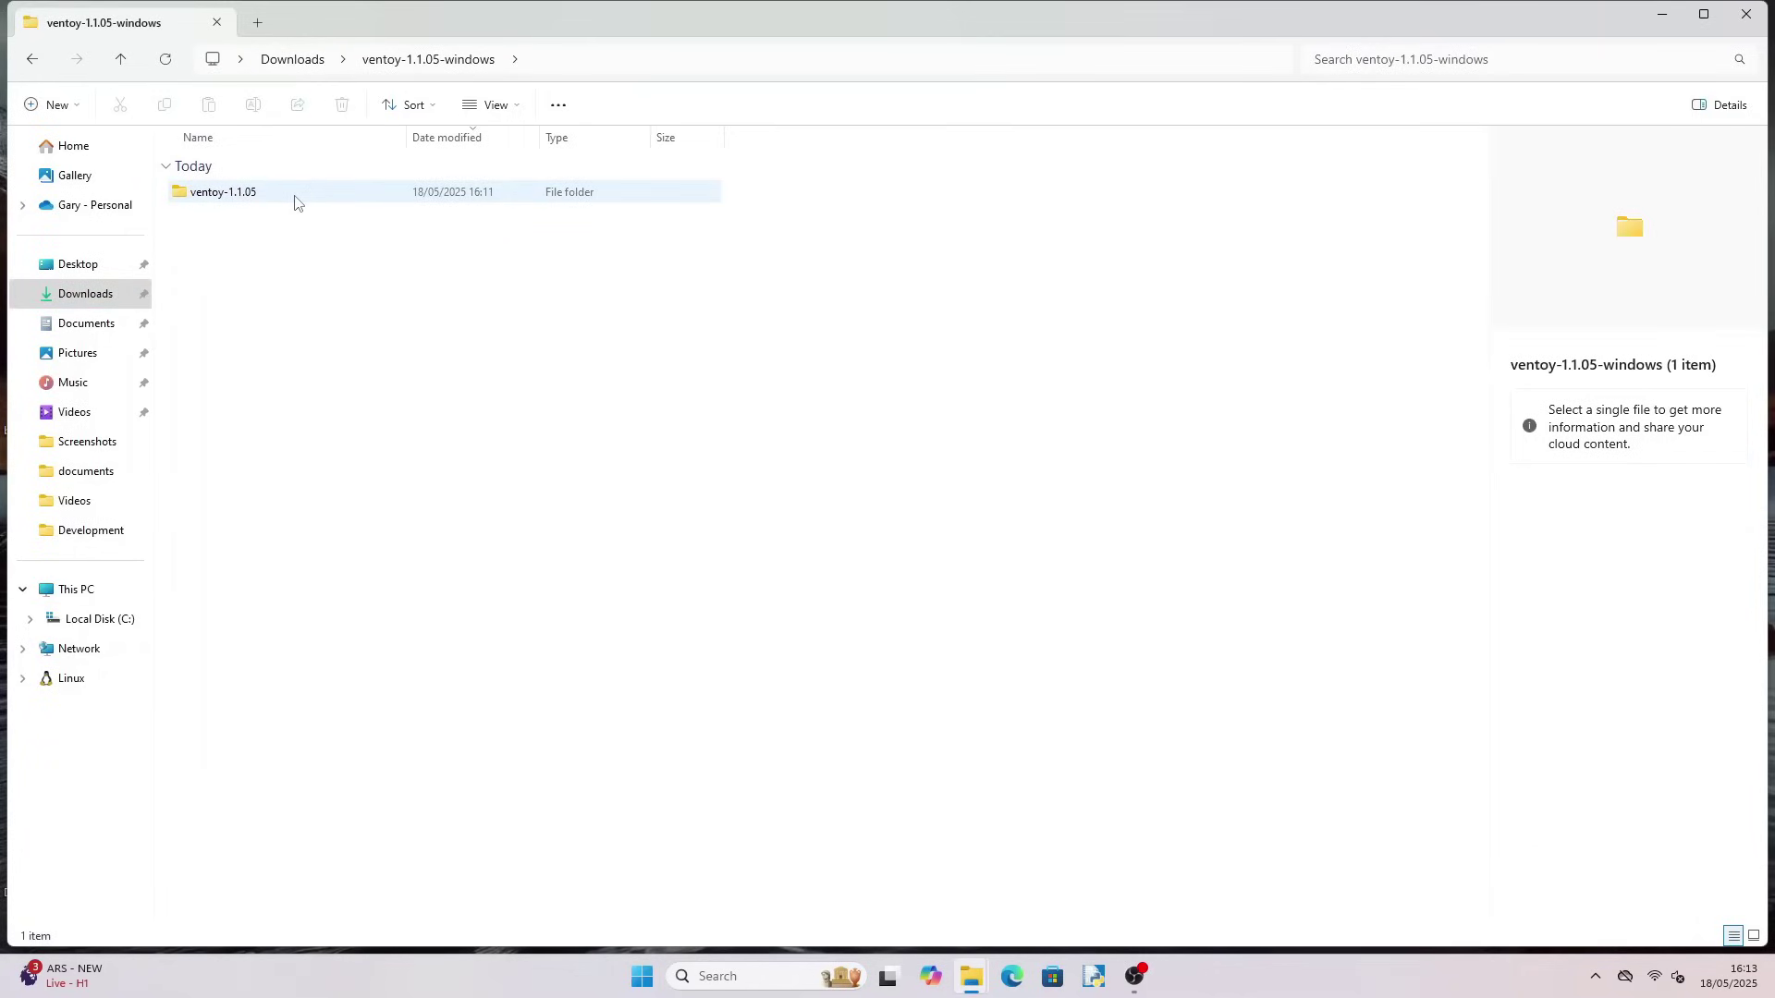
pyautogui.doubleClick(296, 194)
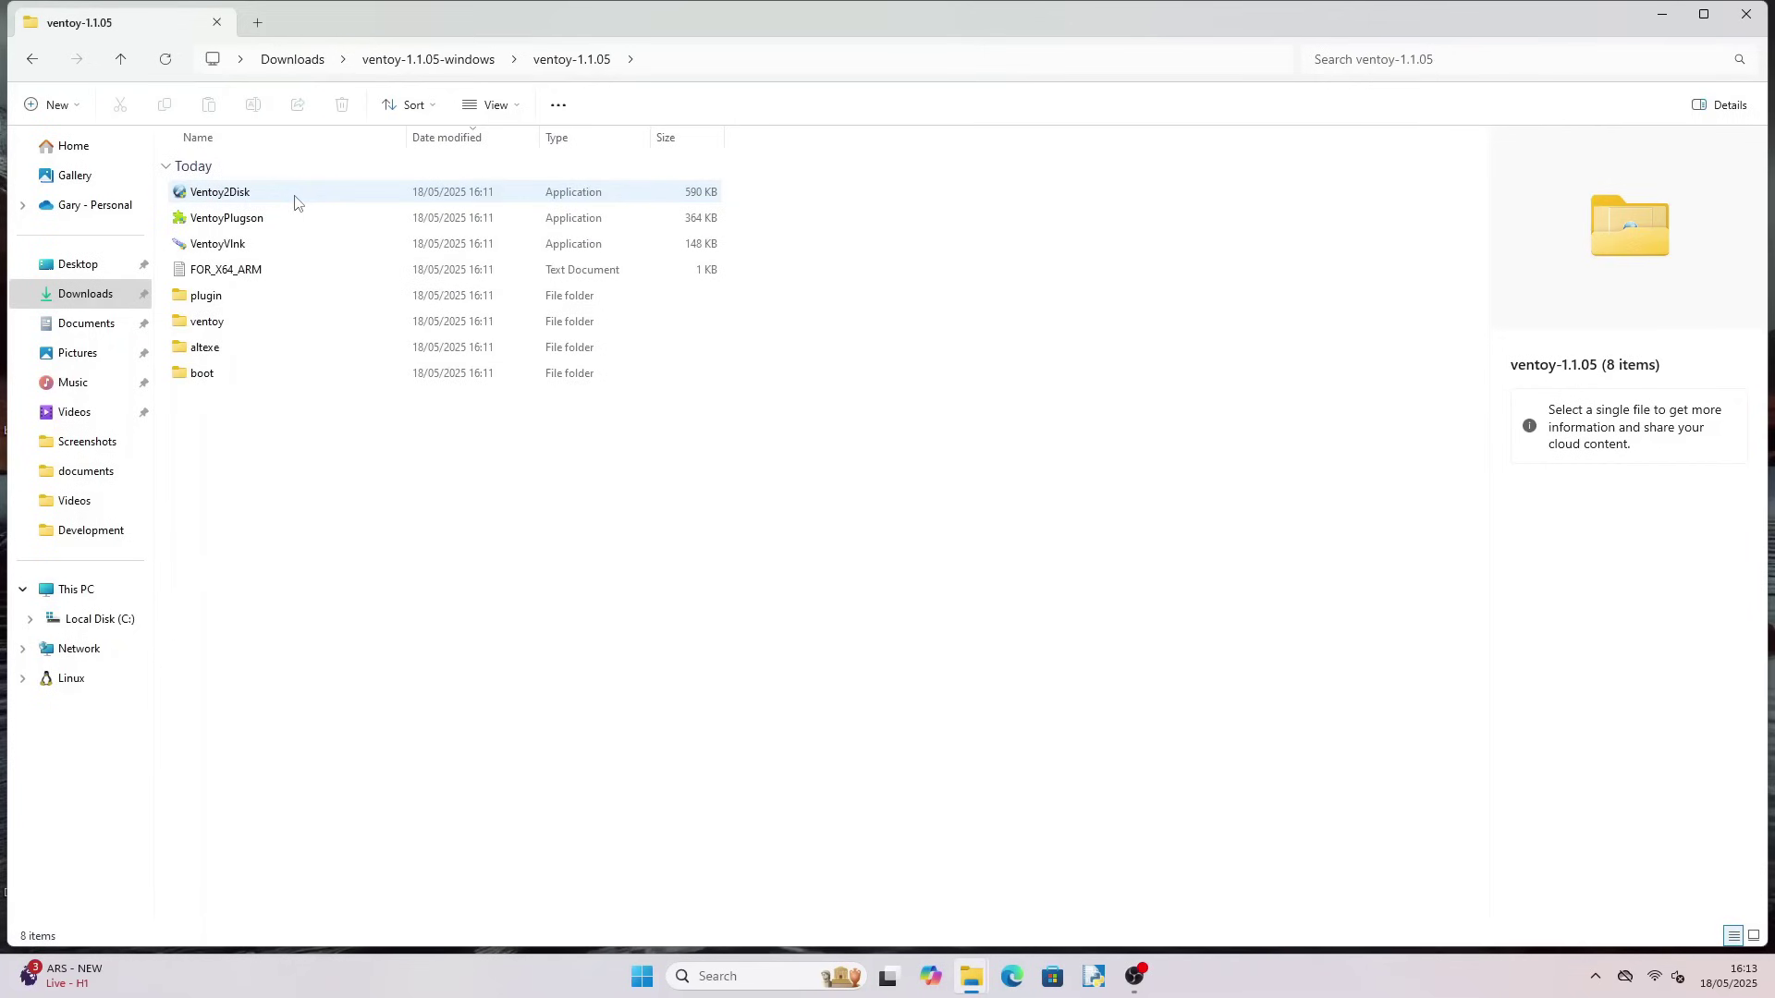
pyautogui.doubleClick(257, 196)
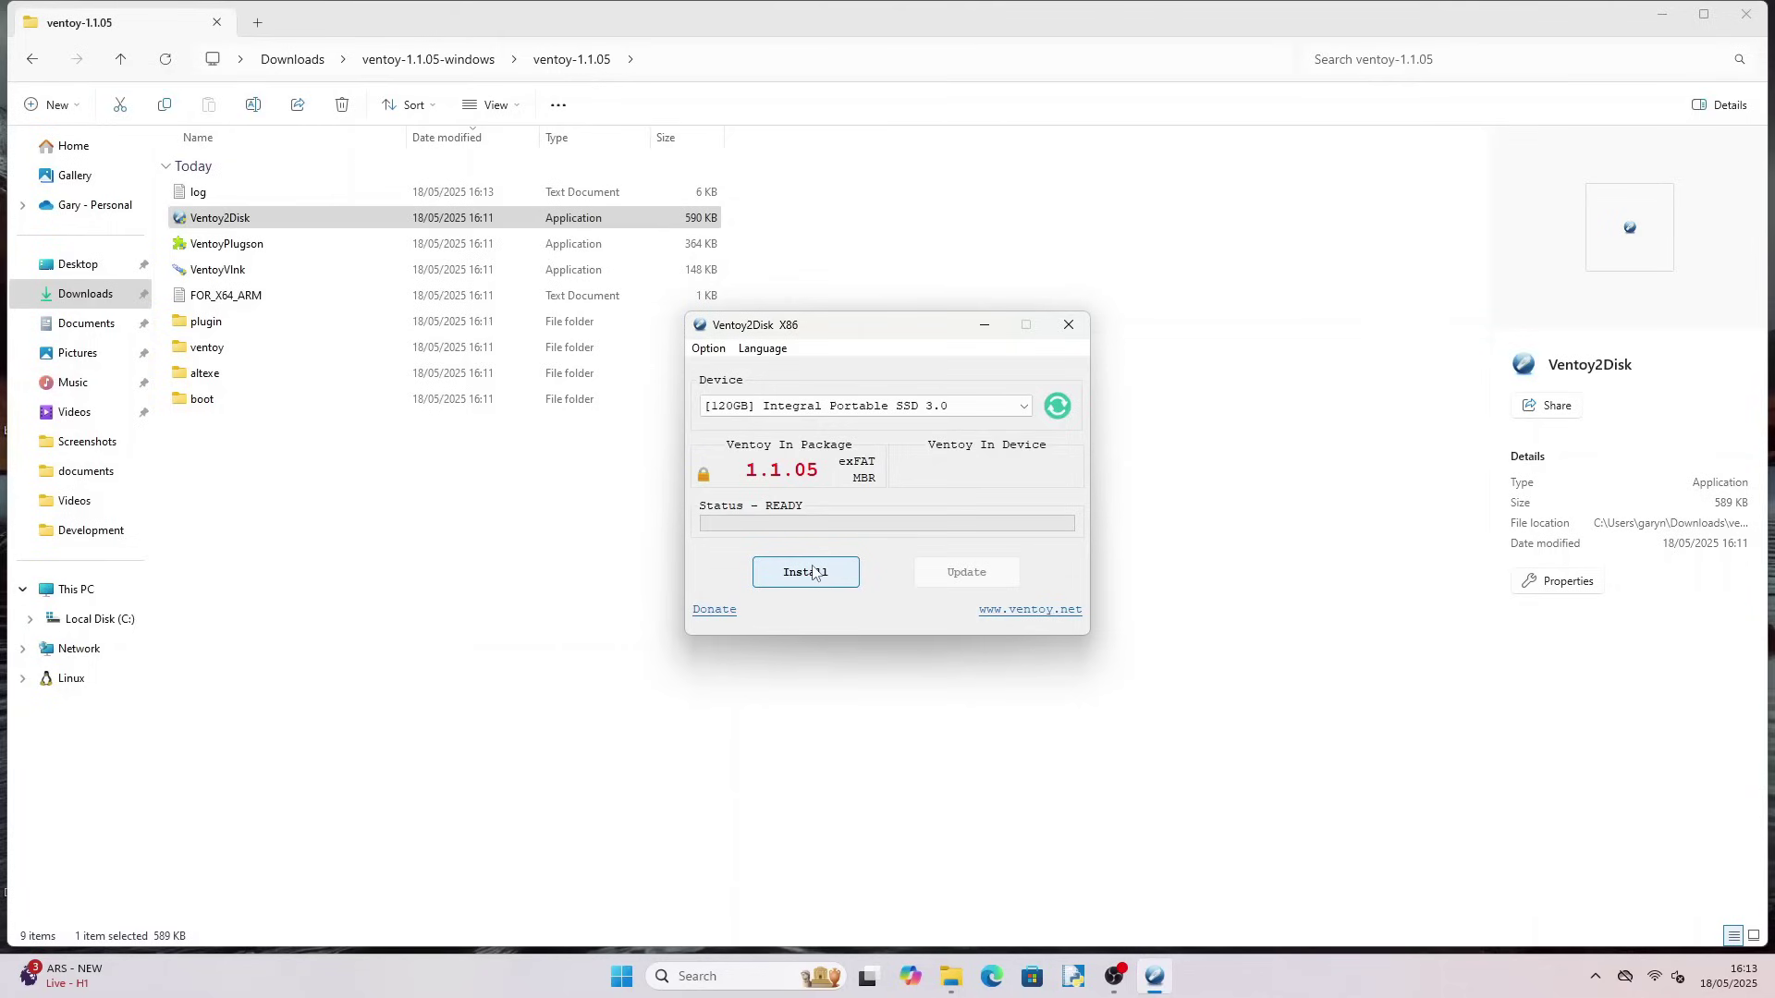
# Install Ventoy onto the 120GB Integral Portable SSD, accepting both format warnings
pyautogui.click(813, 572)
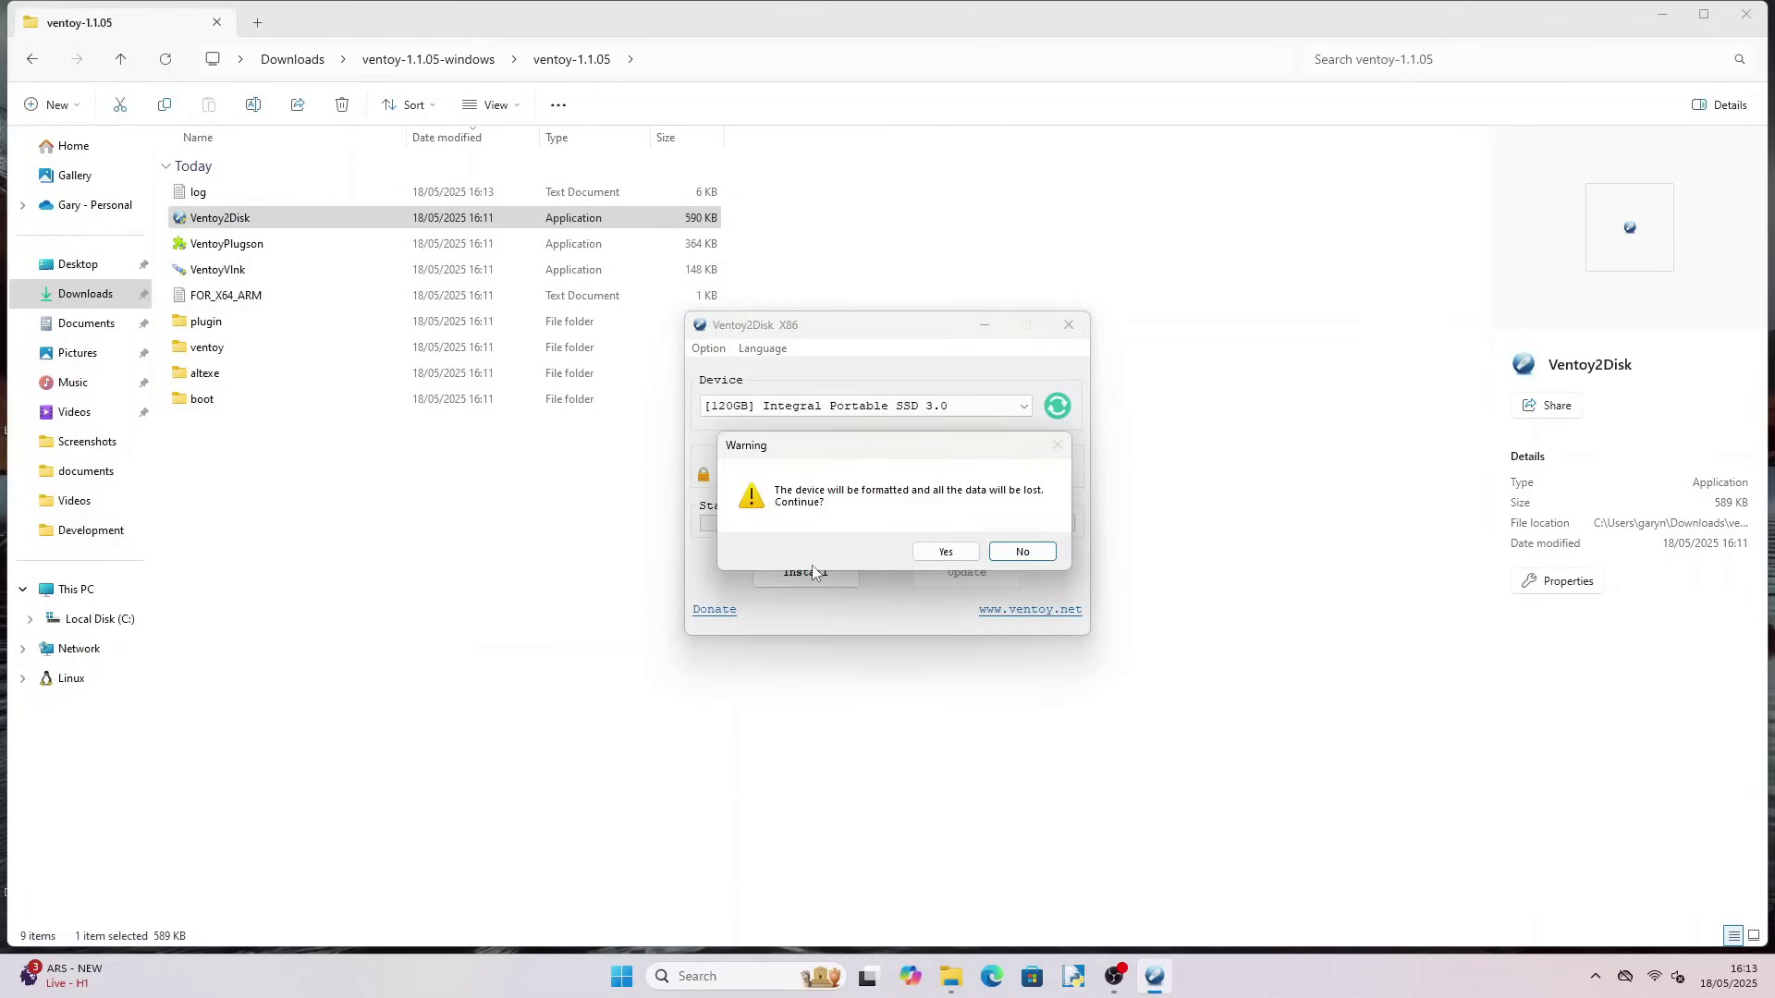
pyautogui.click(942, 558)
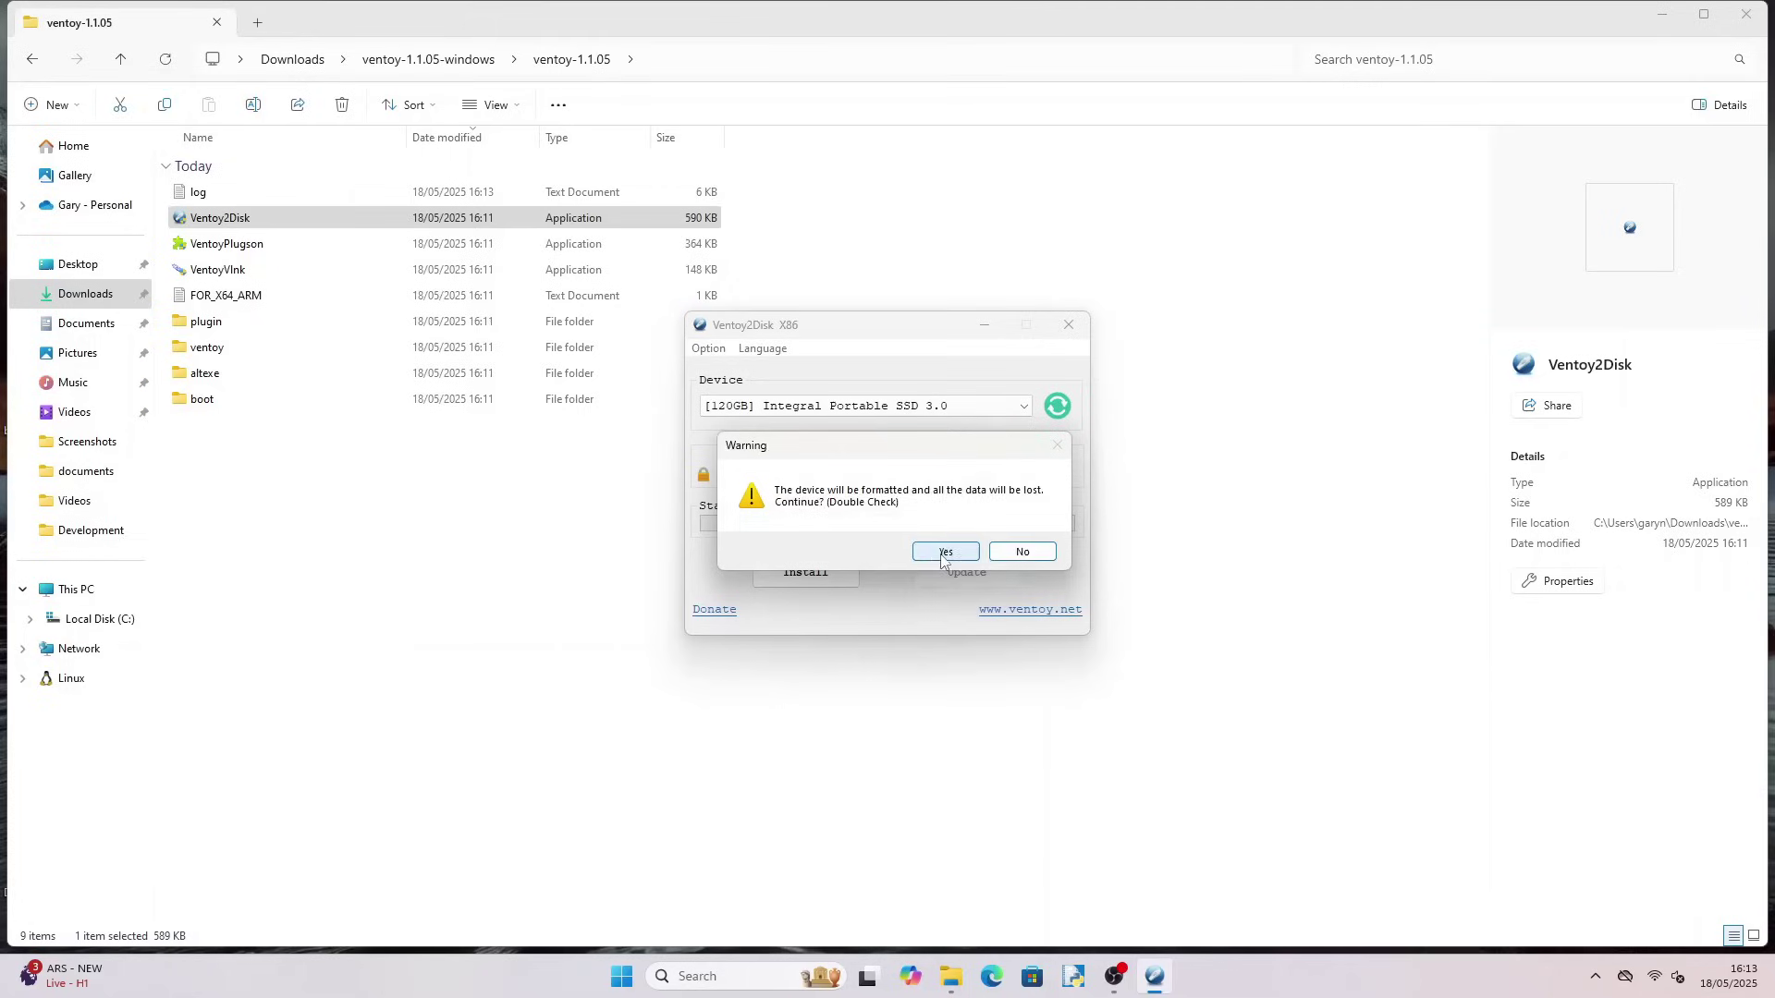
pyautogui.click(942, 554)
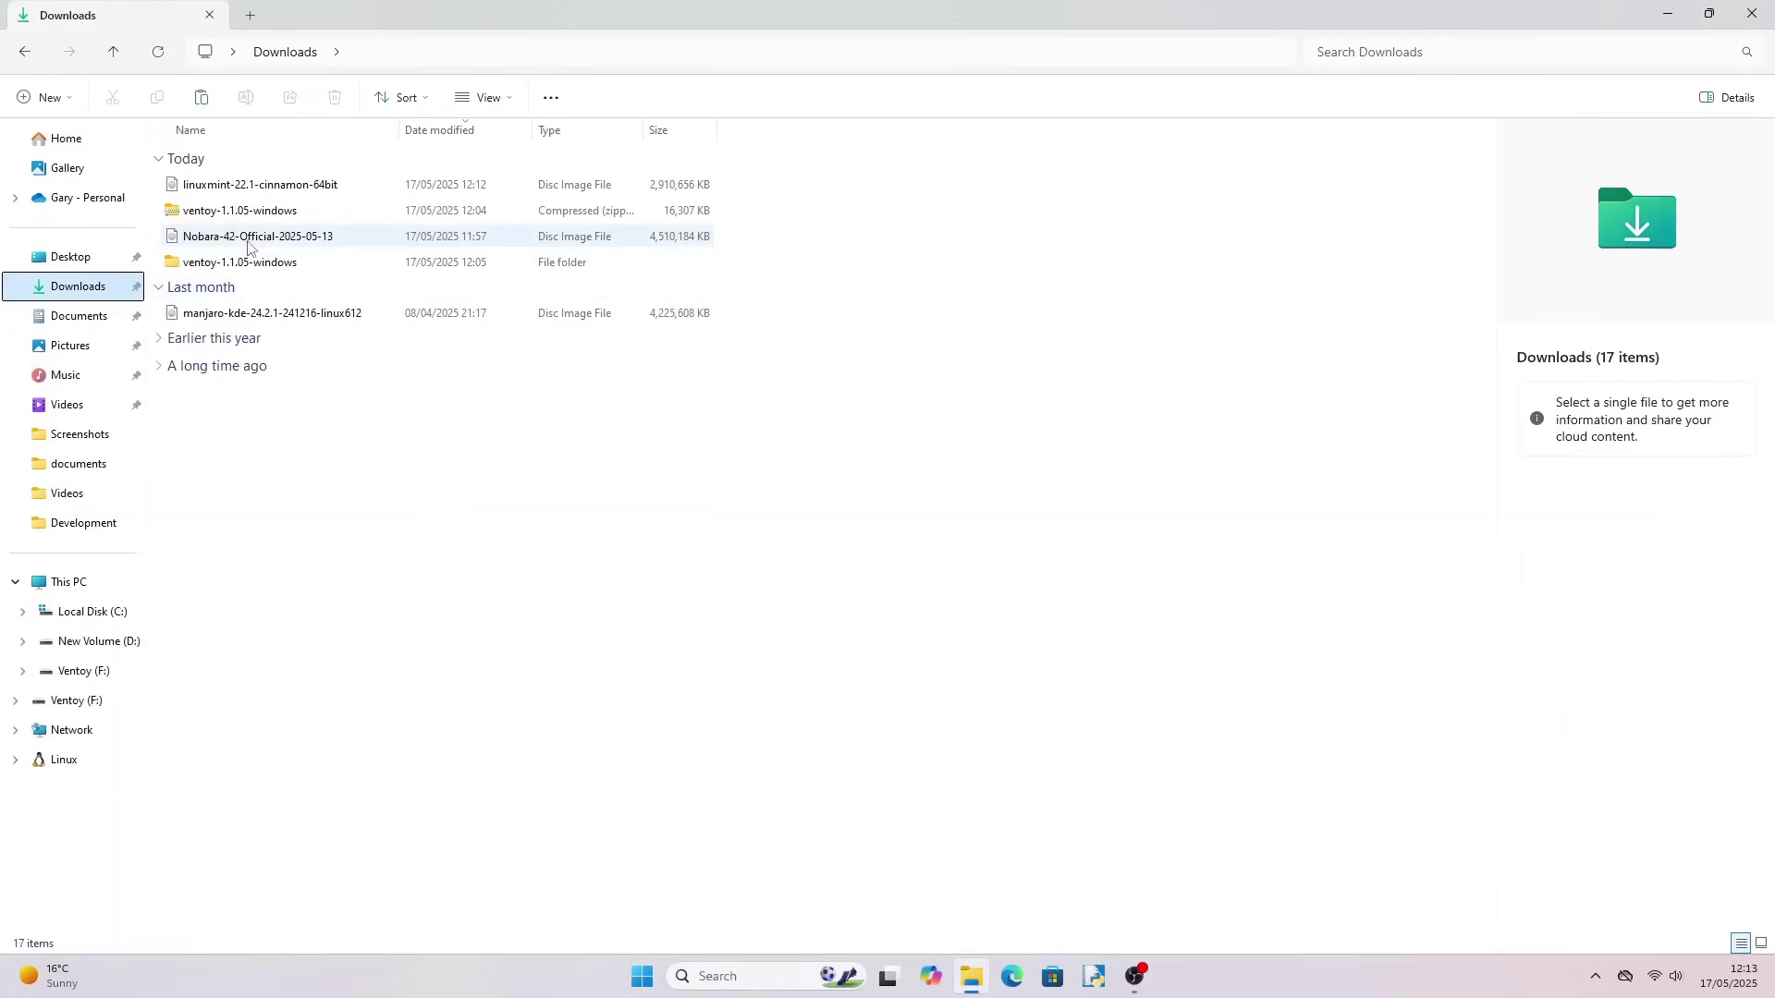
# Copy the Nobara-42 ISO from Downloads and paste it onto the Ventoy (F:) drive
pyautogui.click(248, 238)
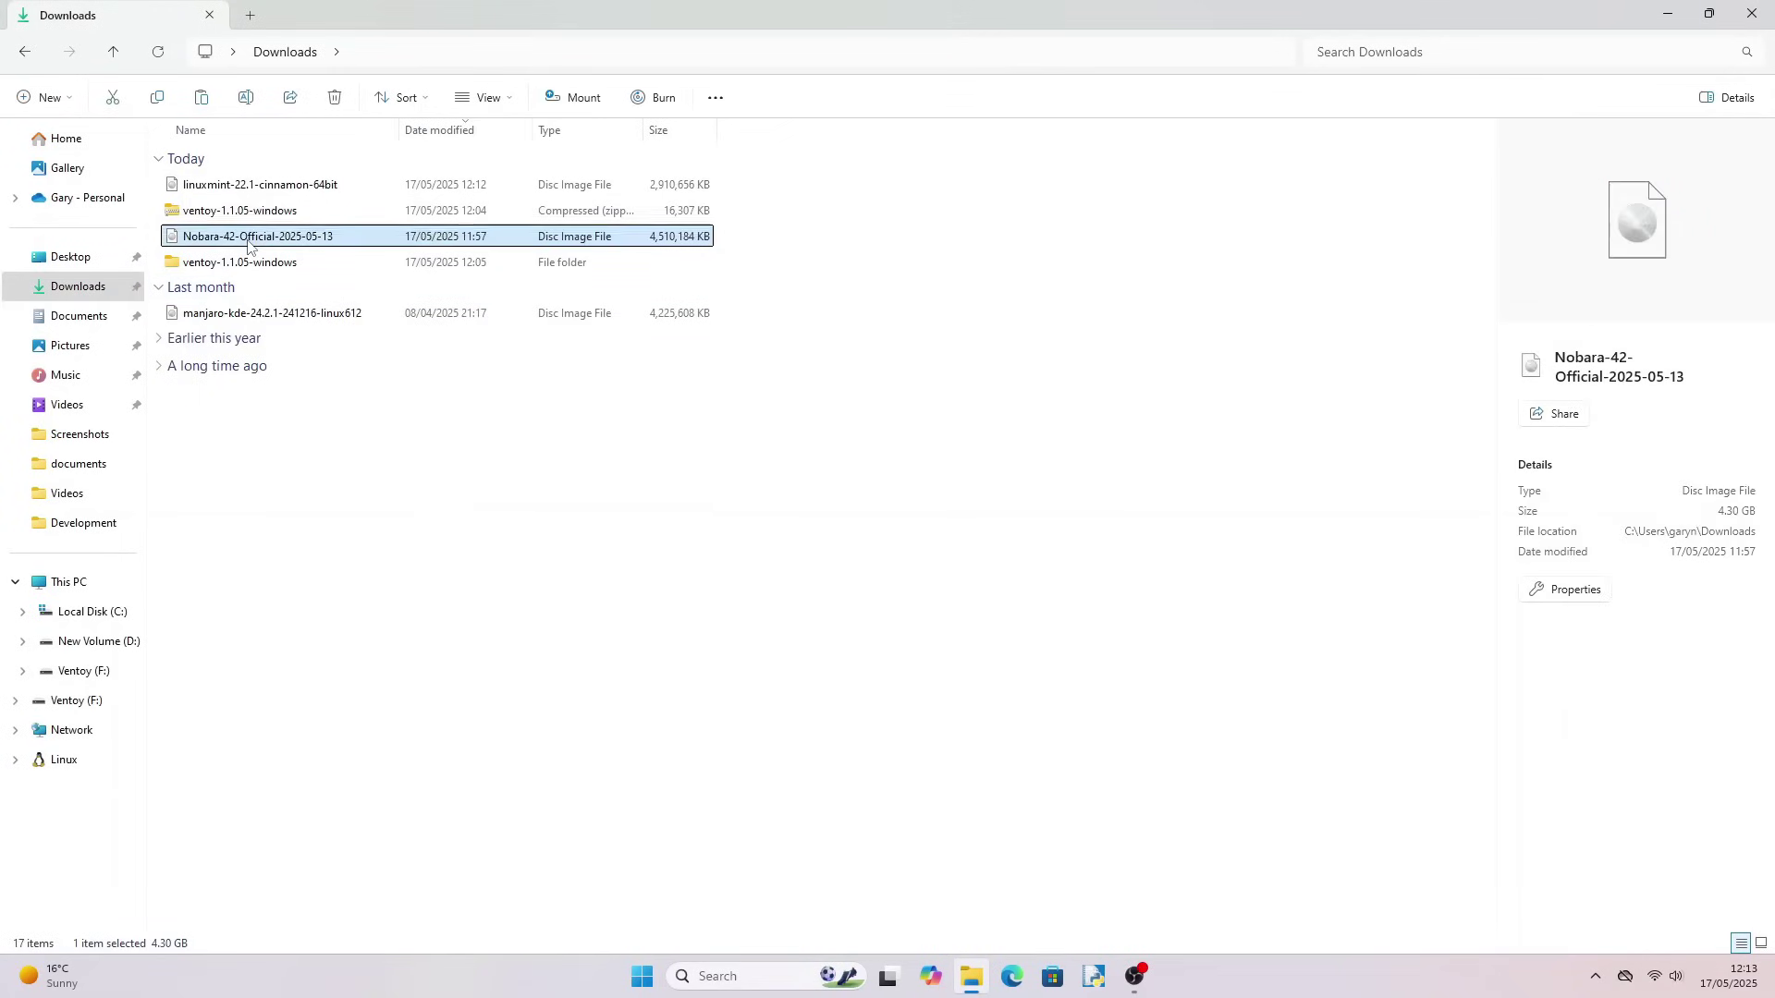
pyautogui.rightClick(248, 237)
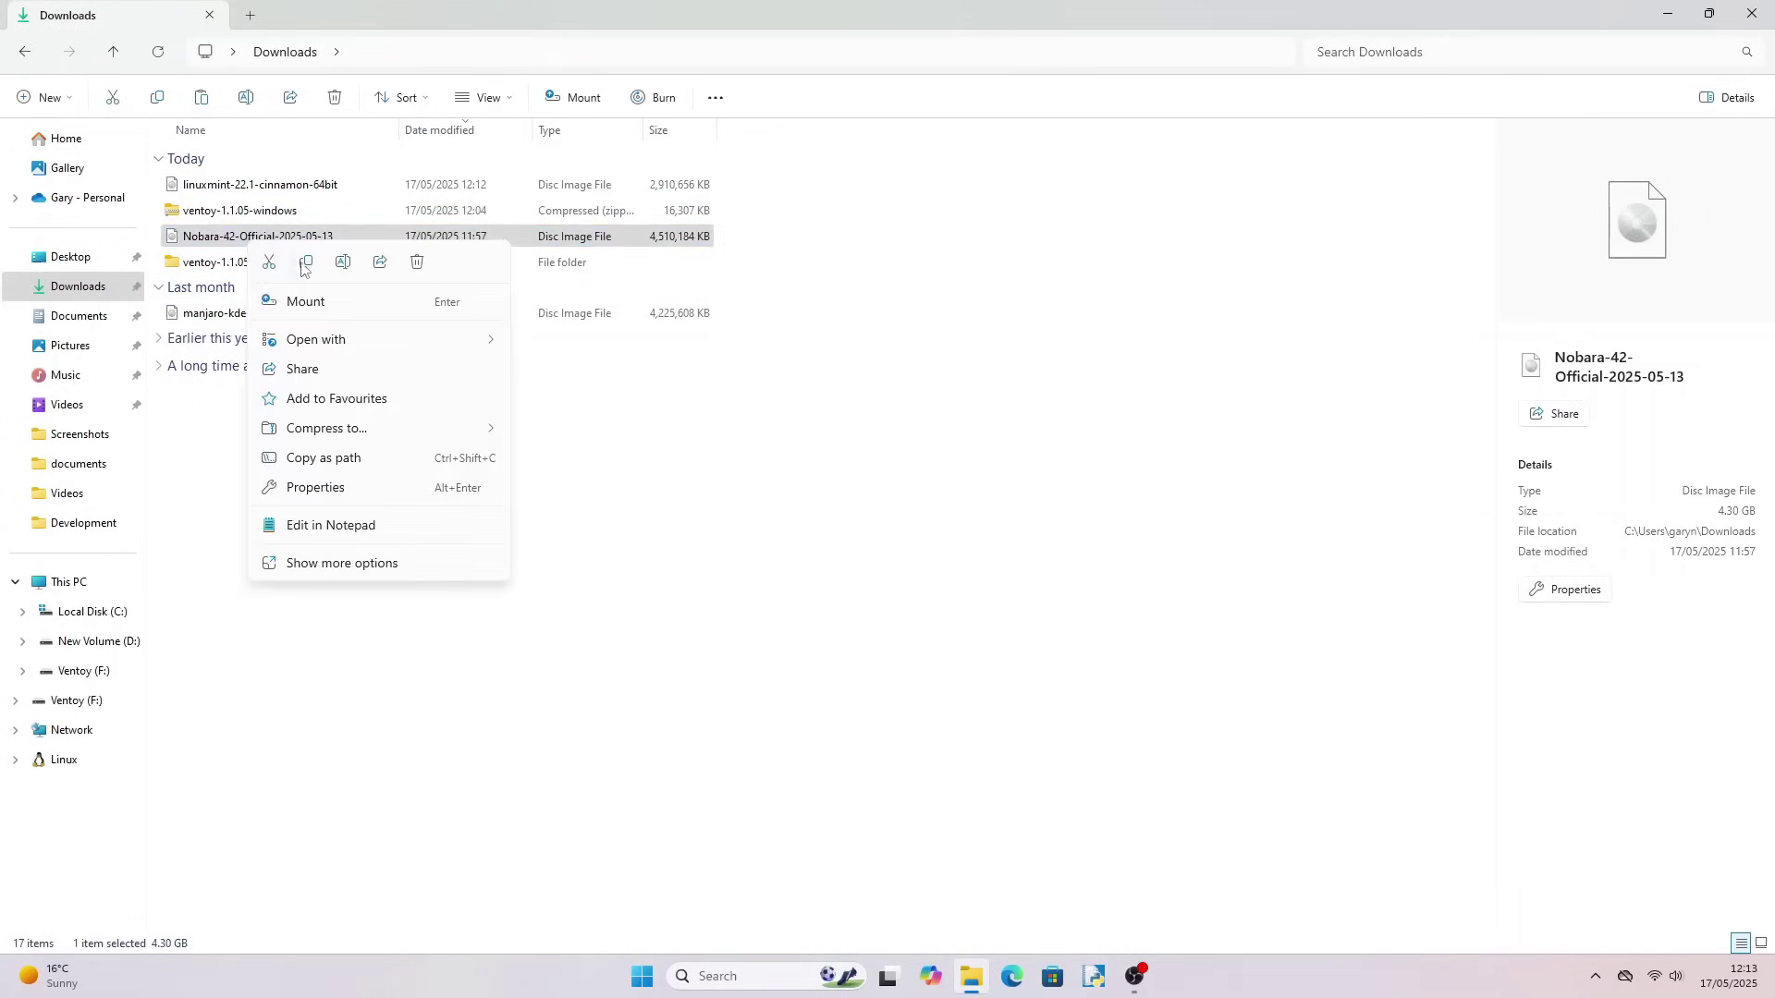
pyautogui.press('Escape')
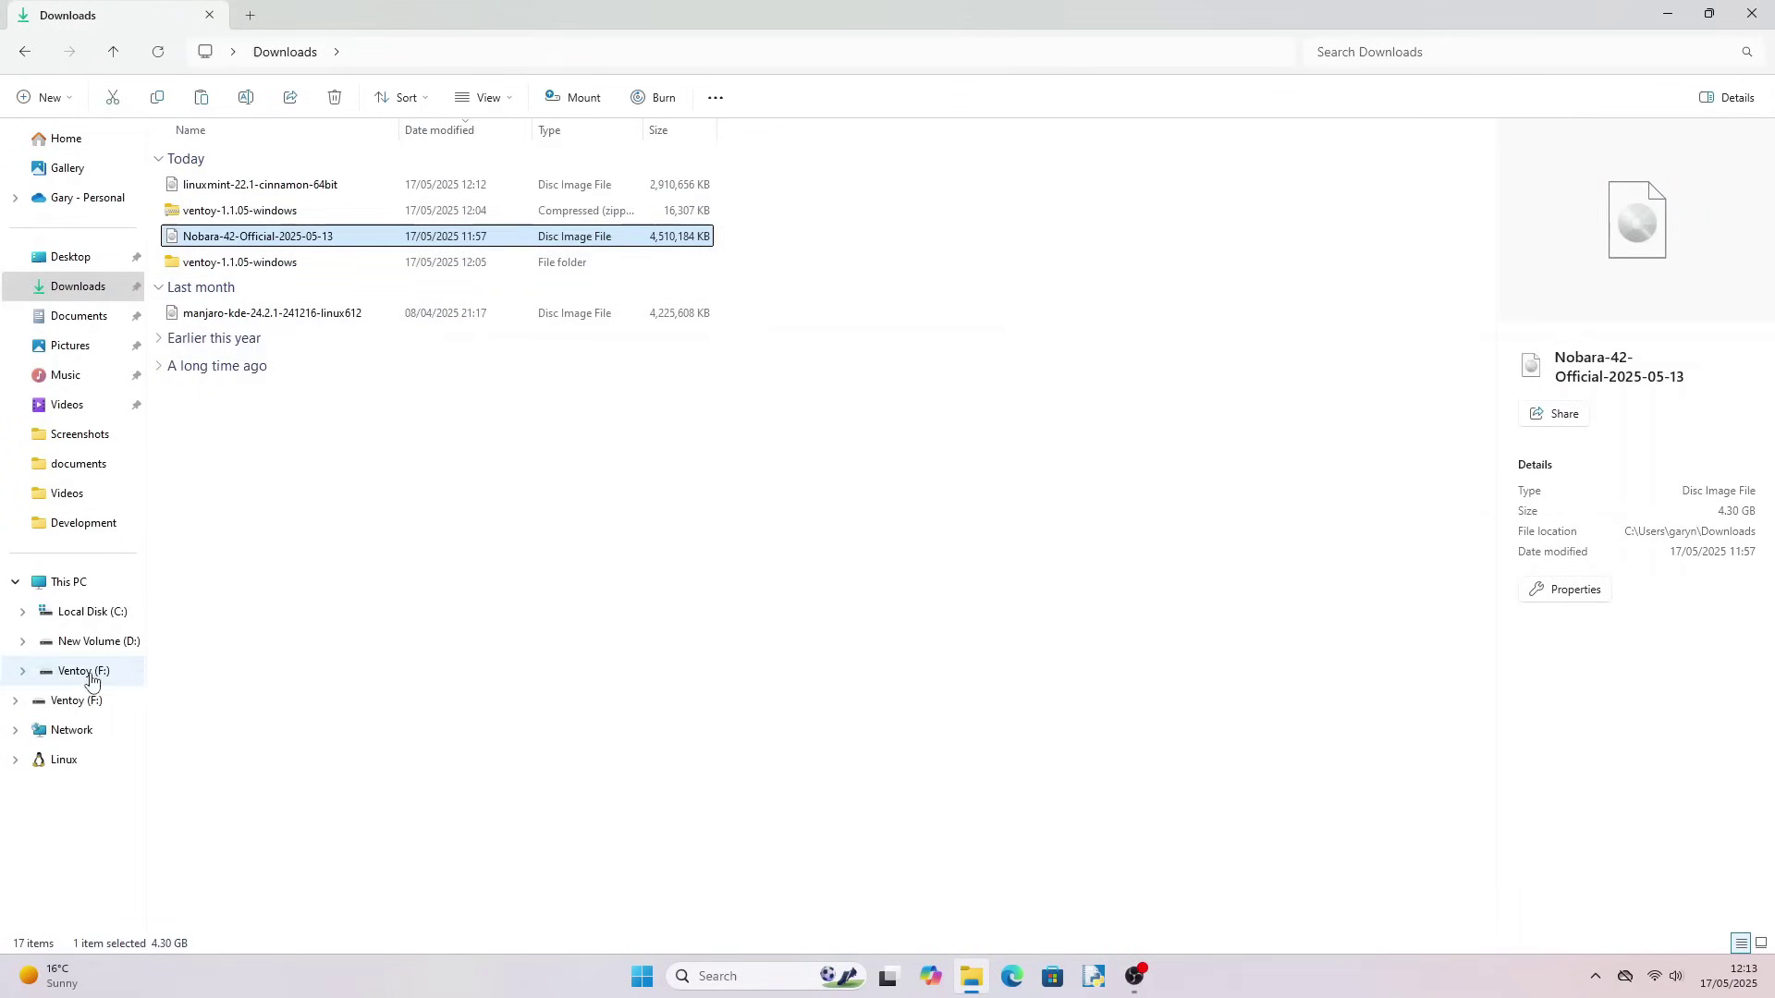
pyautogui.click(92, 671)
pyautogui.rightClick(288, 254)
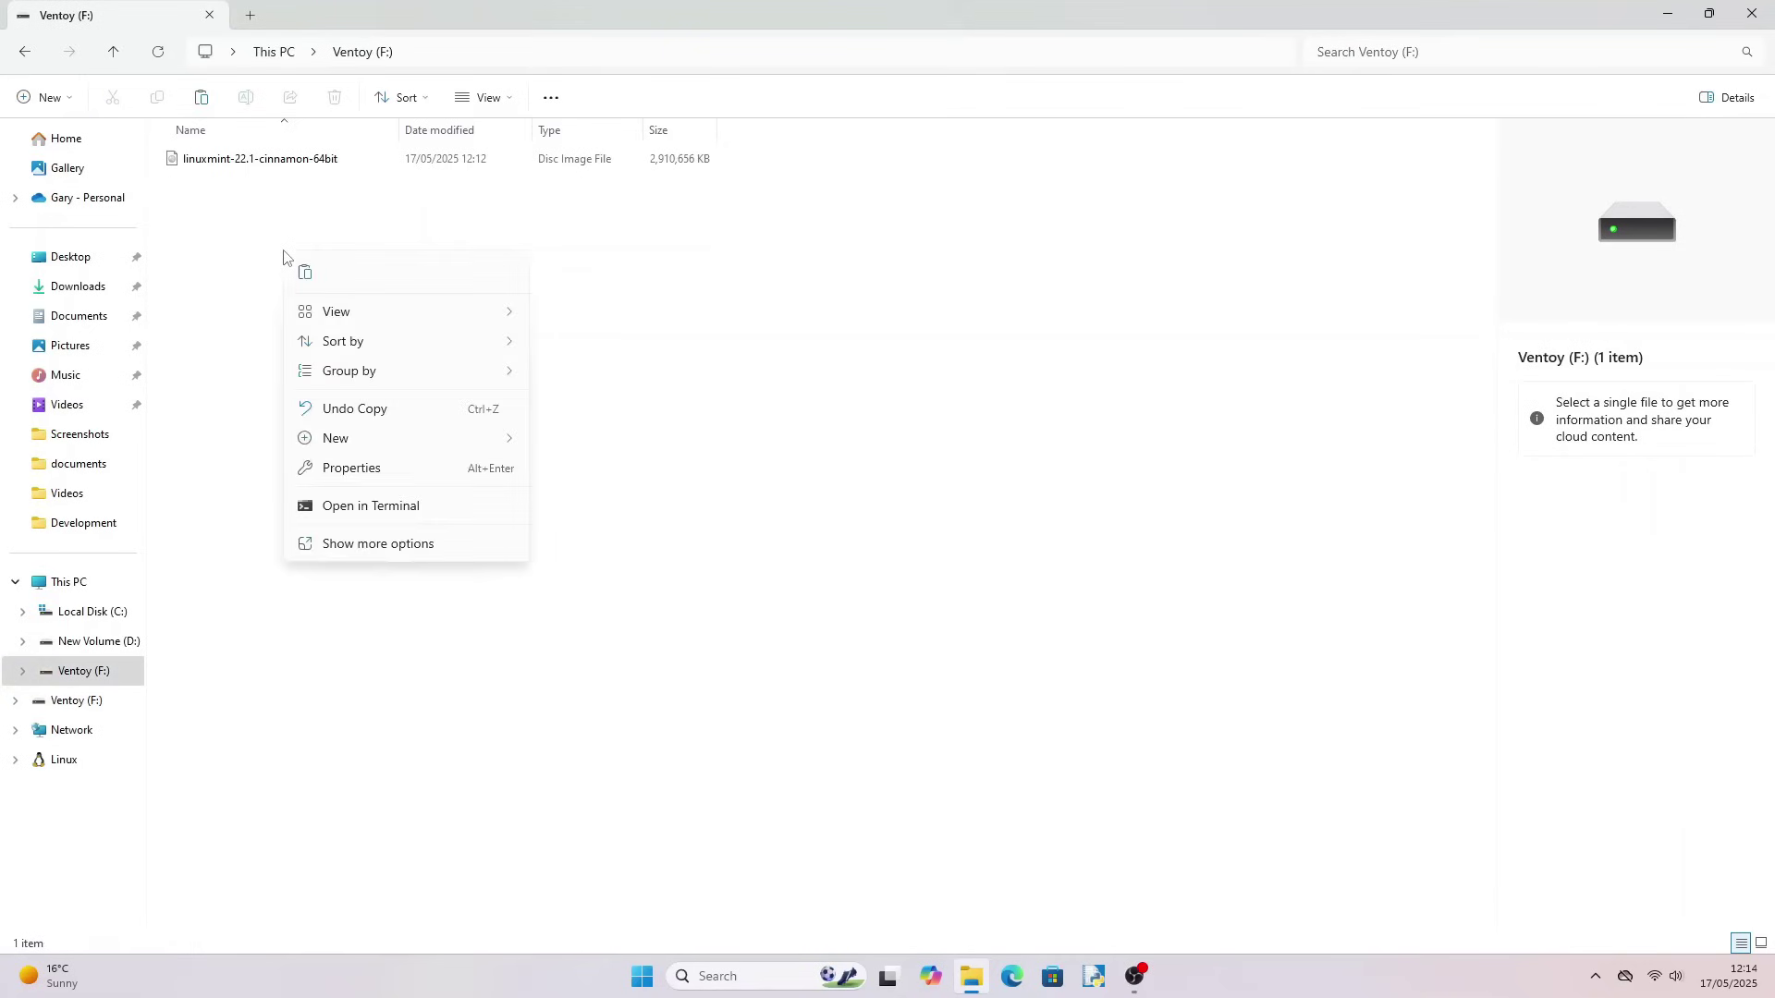
pyautogui.press('Escape')
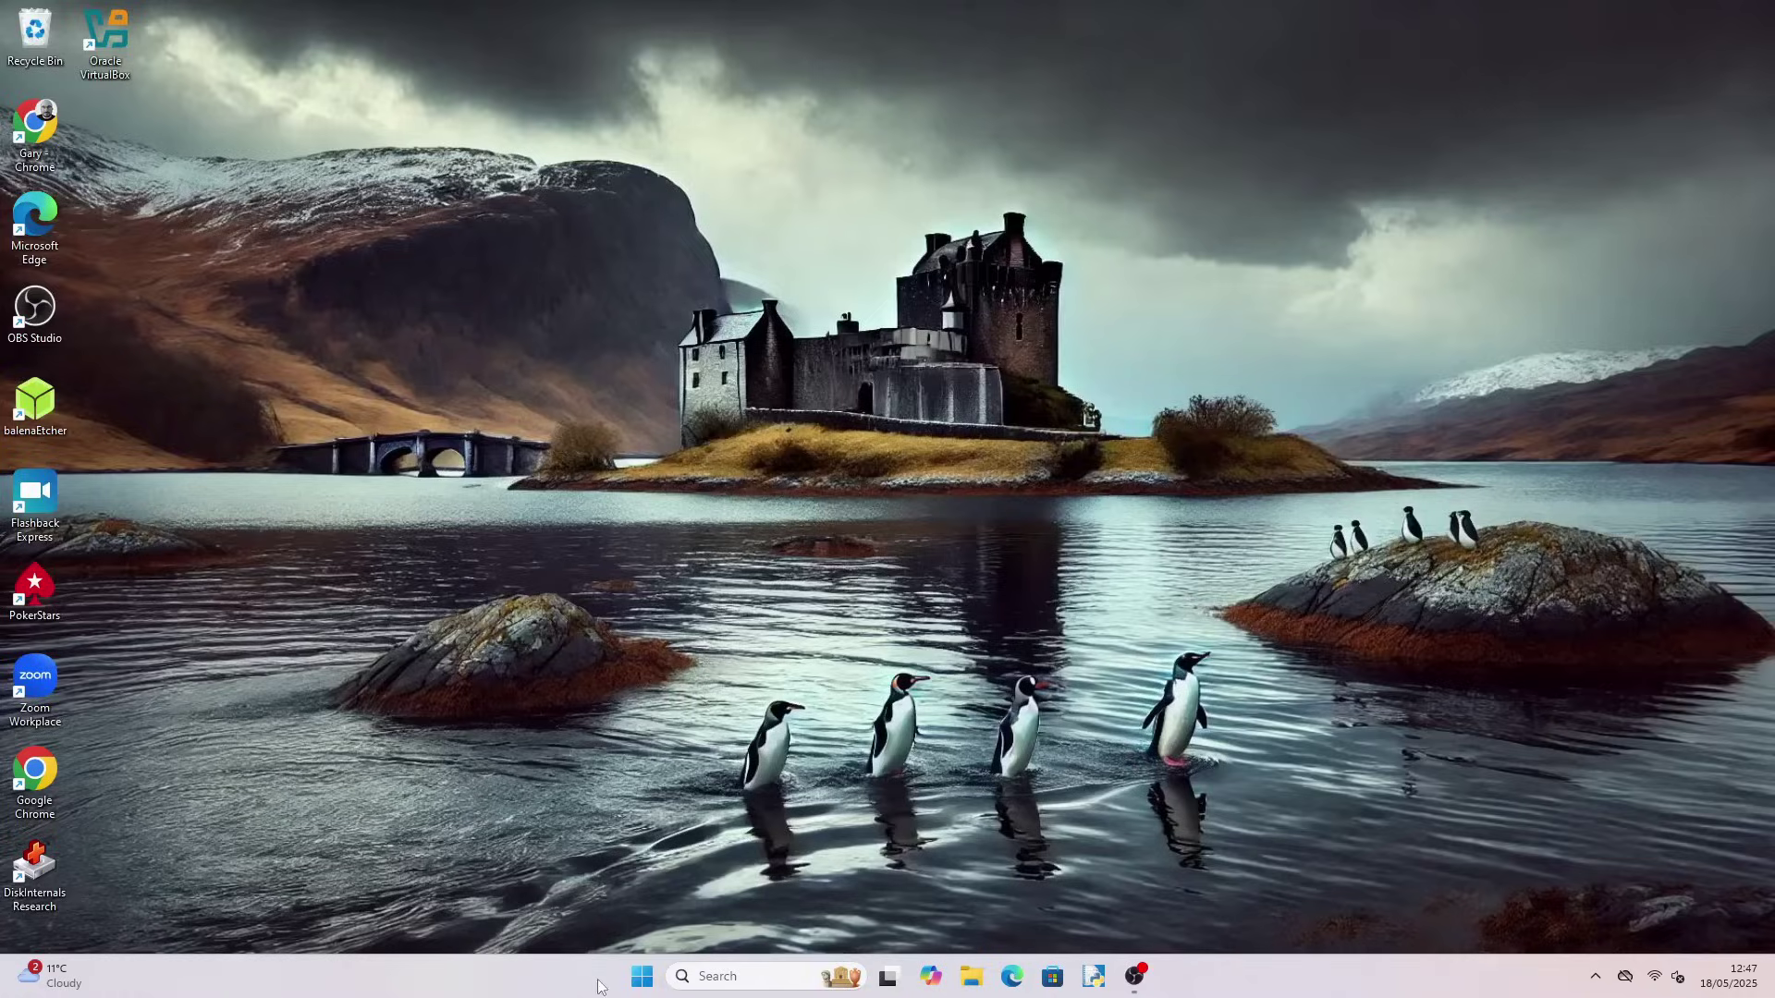
# Launch Disk Management via a diskmgmt search and centre its window
pyautogui.click(643, 976)
pyautogui.write('diskmgmt')
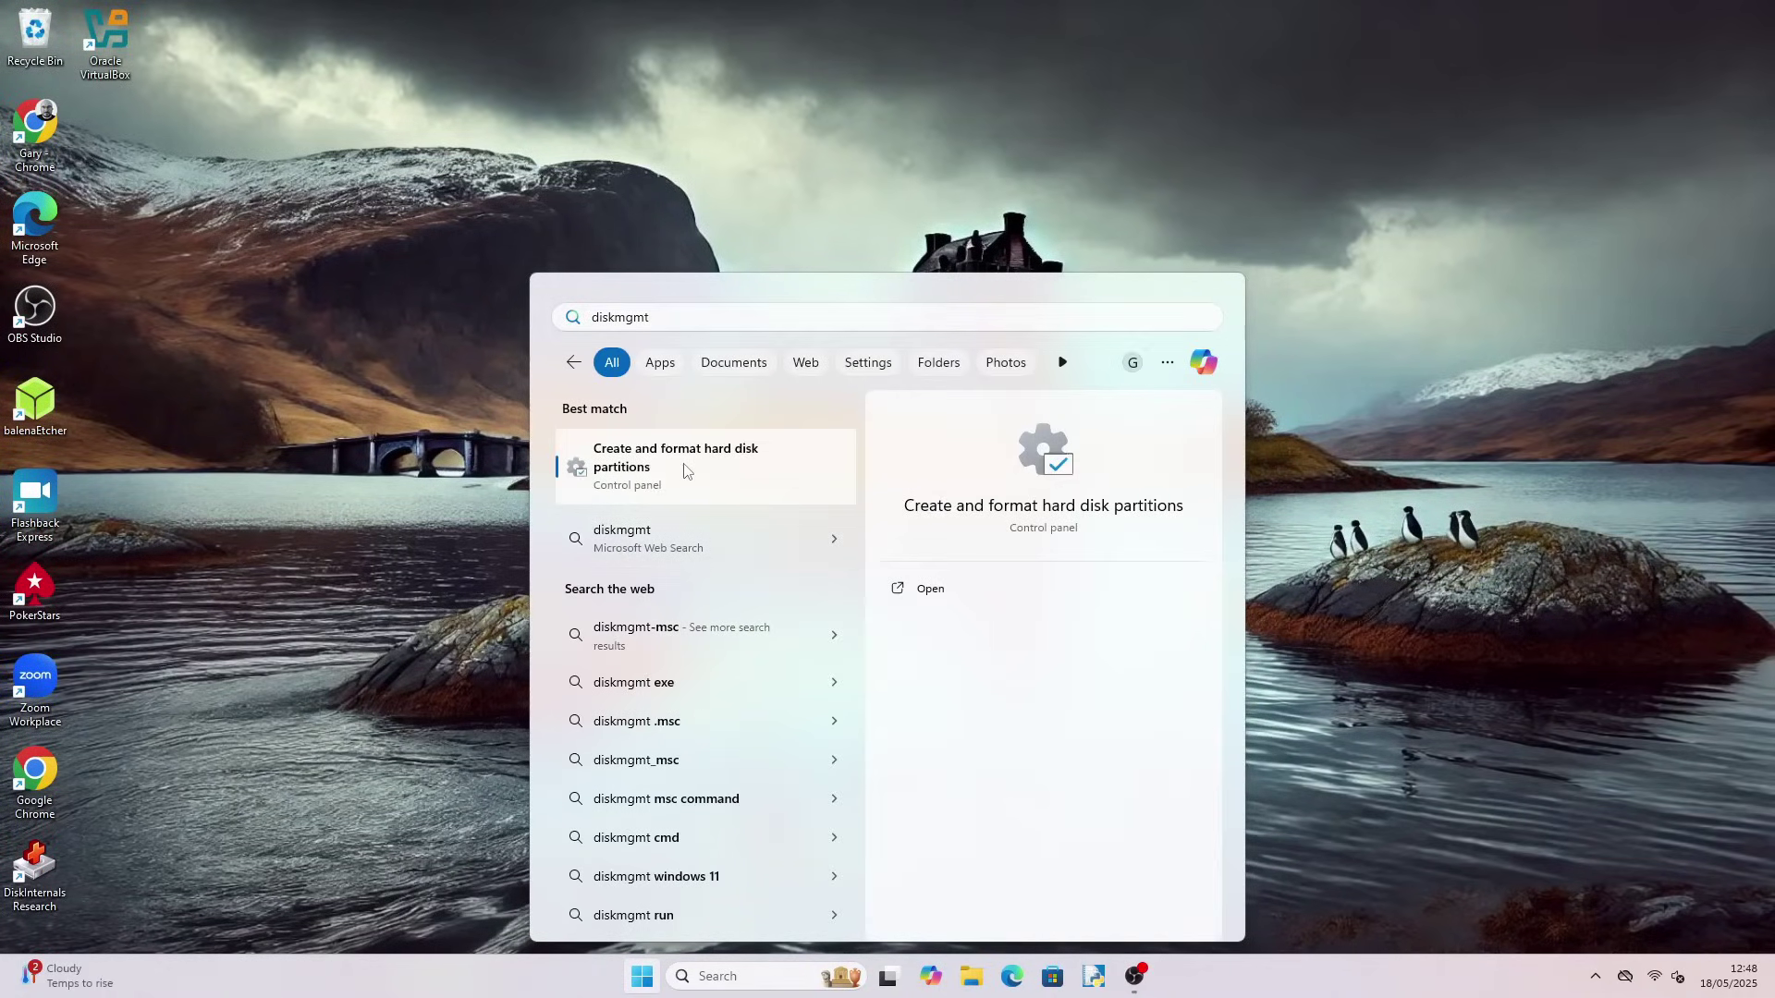
pyautogui.click(684, 469)
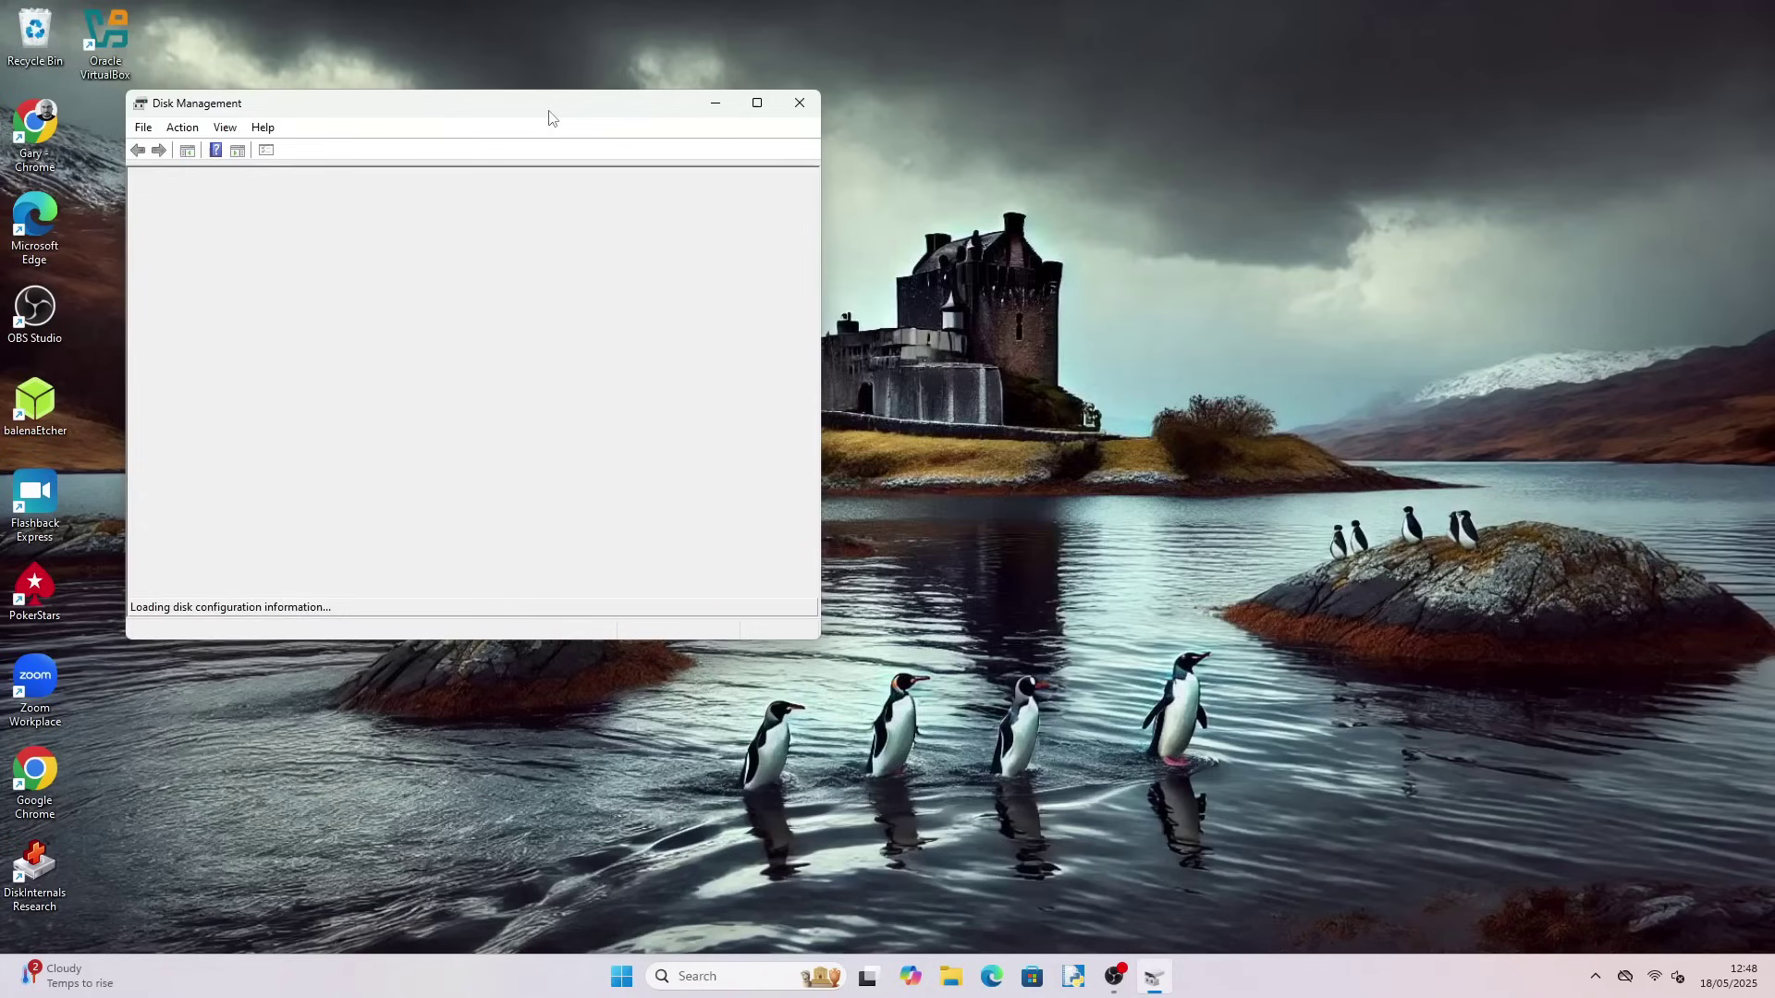
pyautogui.moveTo(549, 116); pyautogui.dragTo(926, 202)
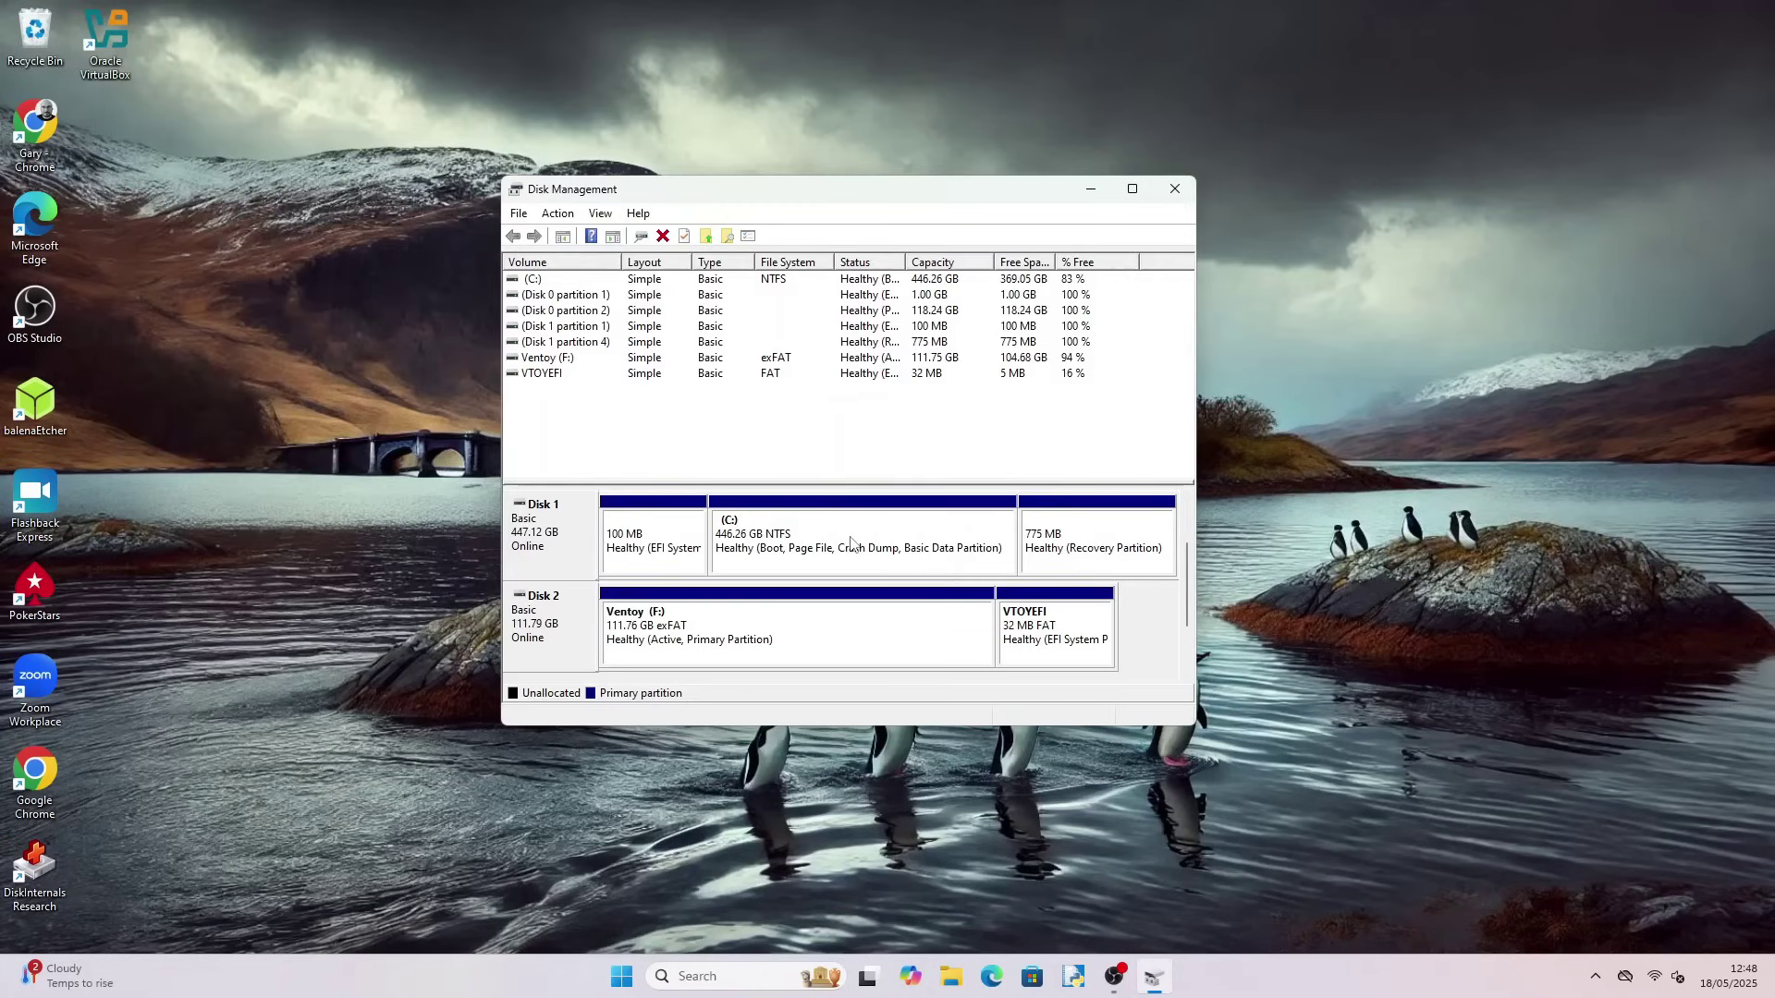
# Shrink the C: partition by 219834 MB
pyautogui.rightClick(851, 543)
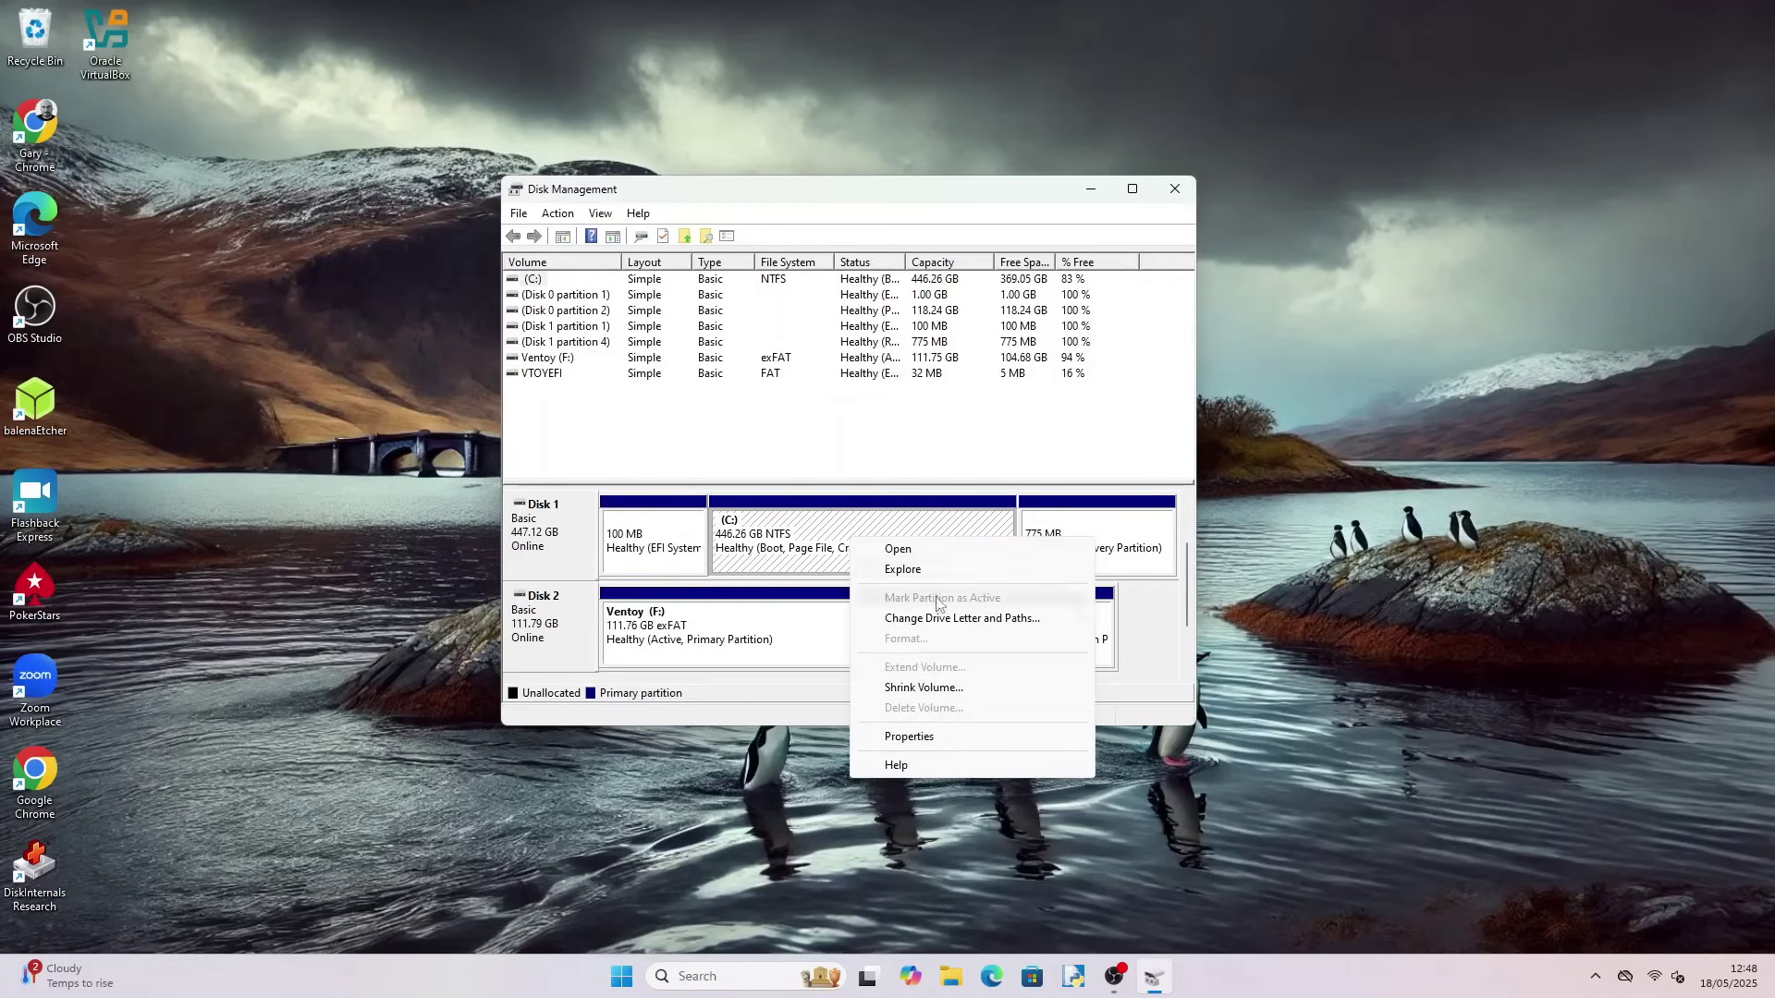
pyautogui.click(924, 687)
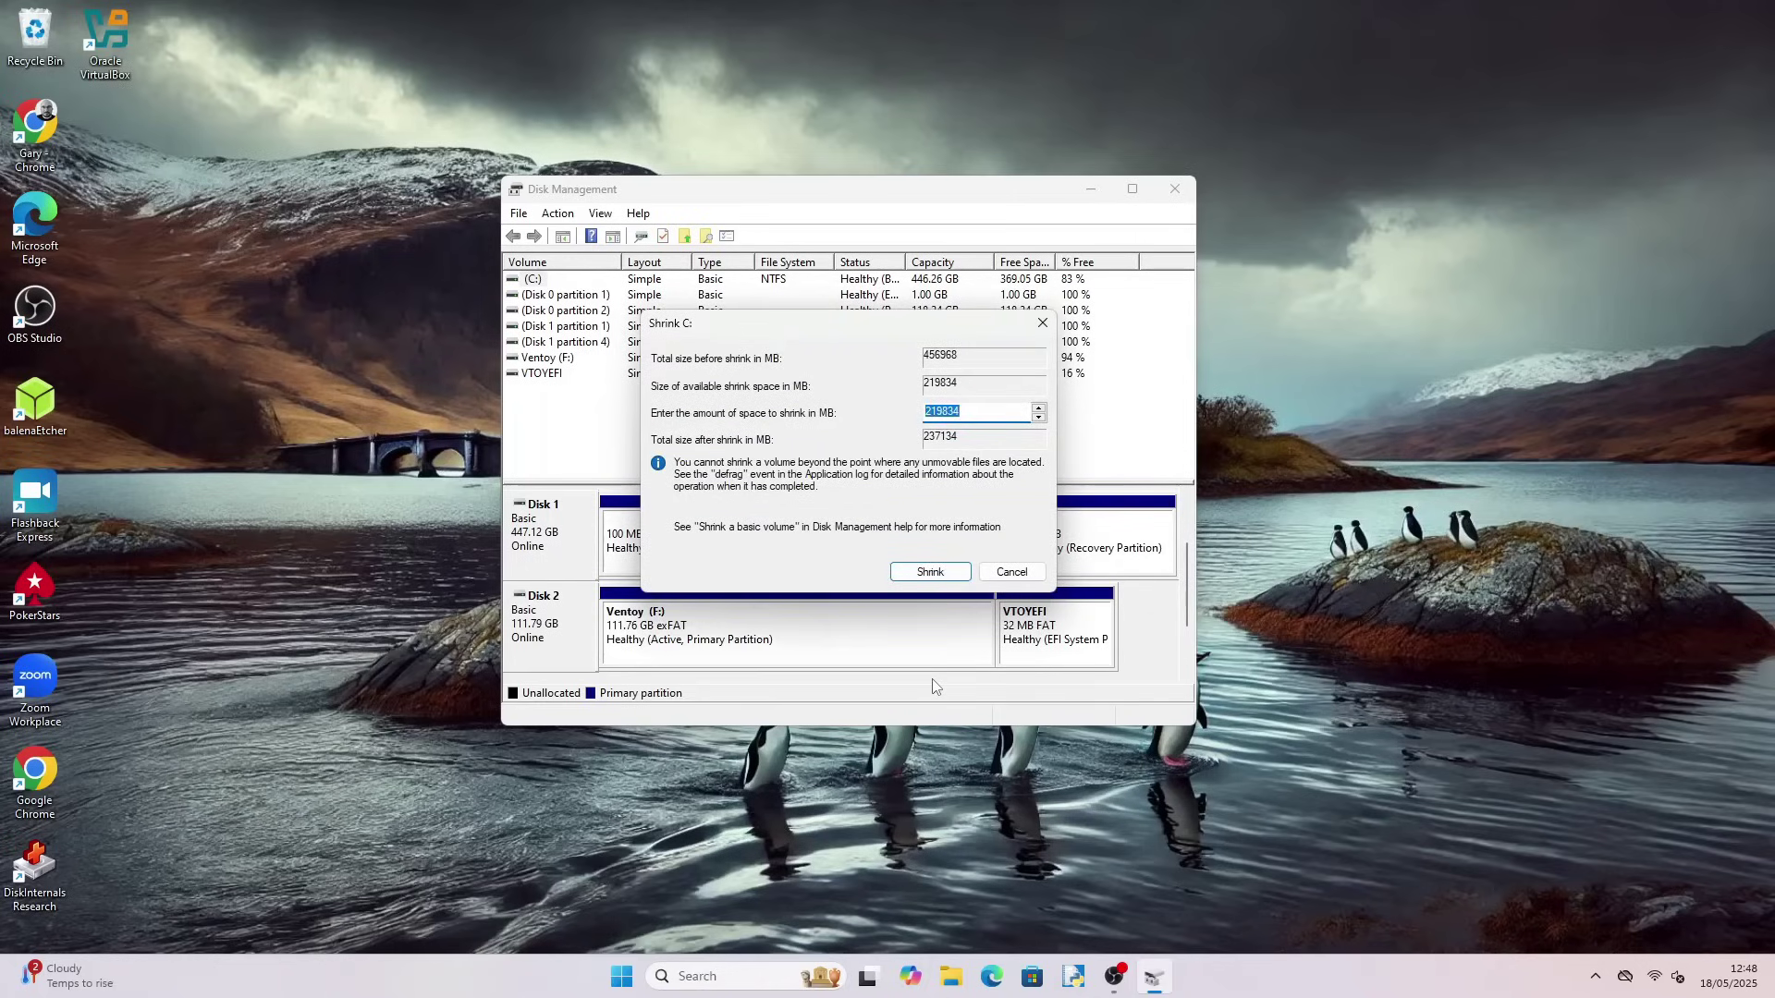
pyautogui.click(930, 572)
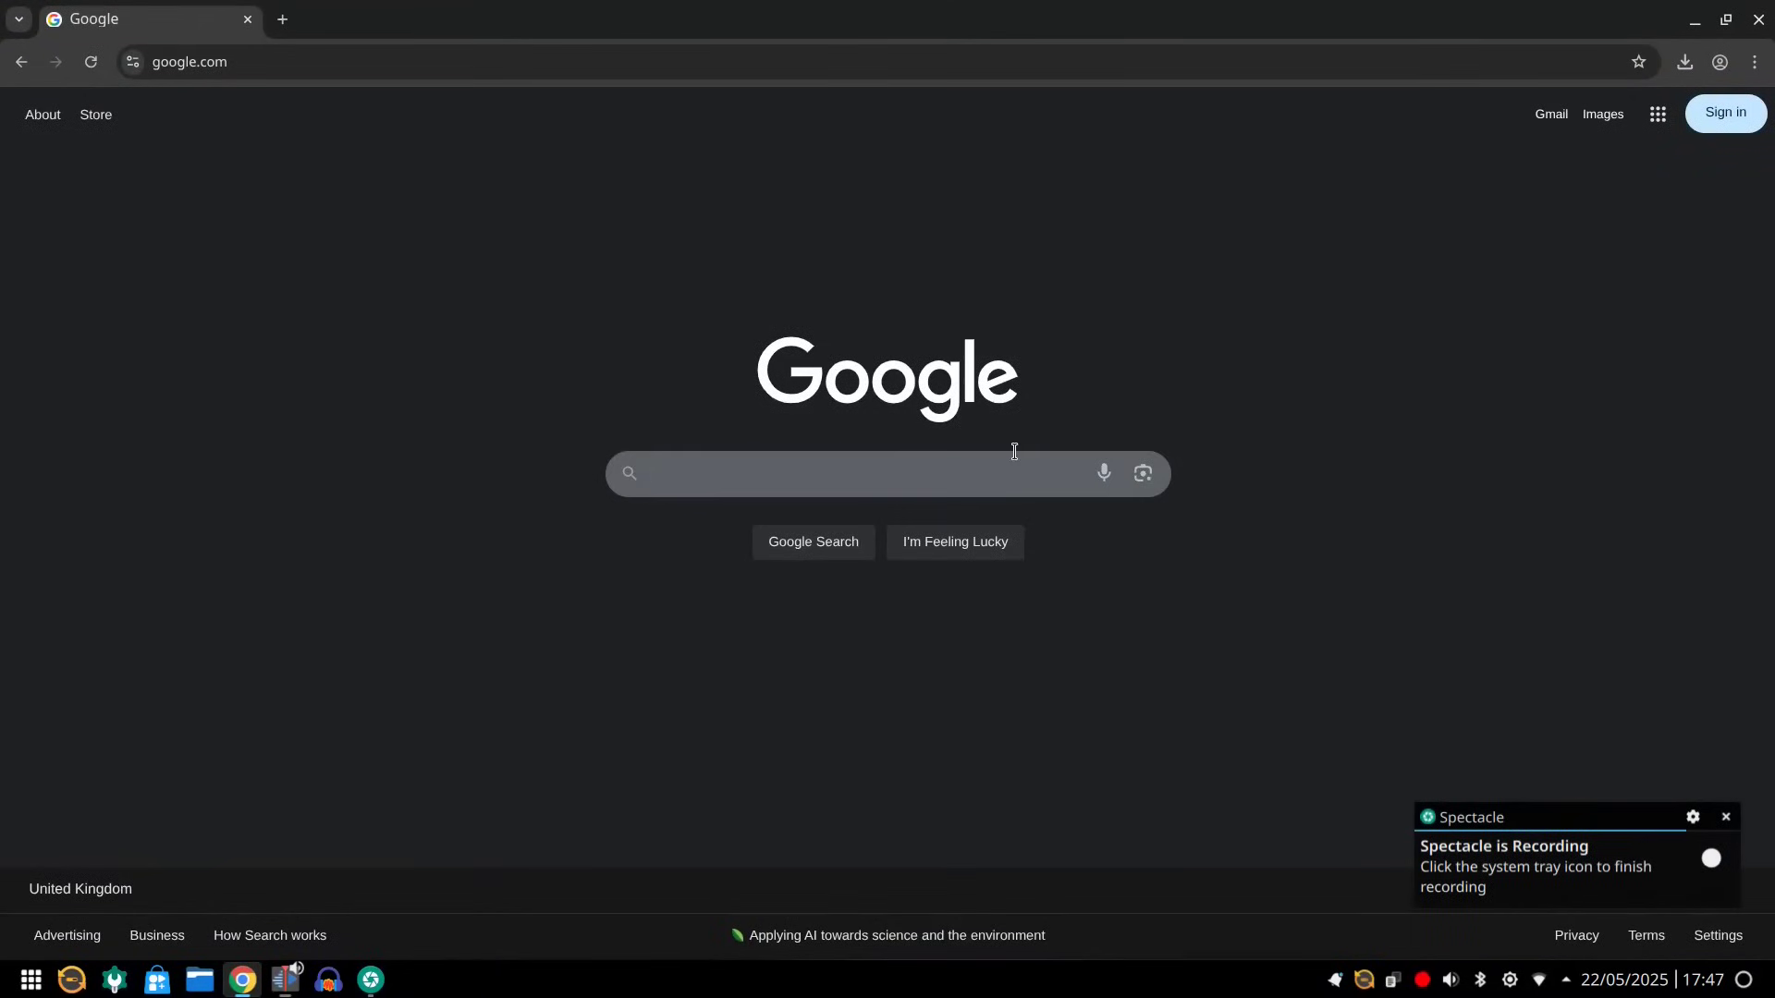
# Search Google for 'what is the boot key for a hp pavilion laptop'
pyautogui.click(1014, 468)
pyautogui.write('wj')
pyautogui.press('BackSpace')
pyautogui.press('BackSpace')
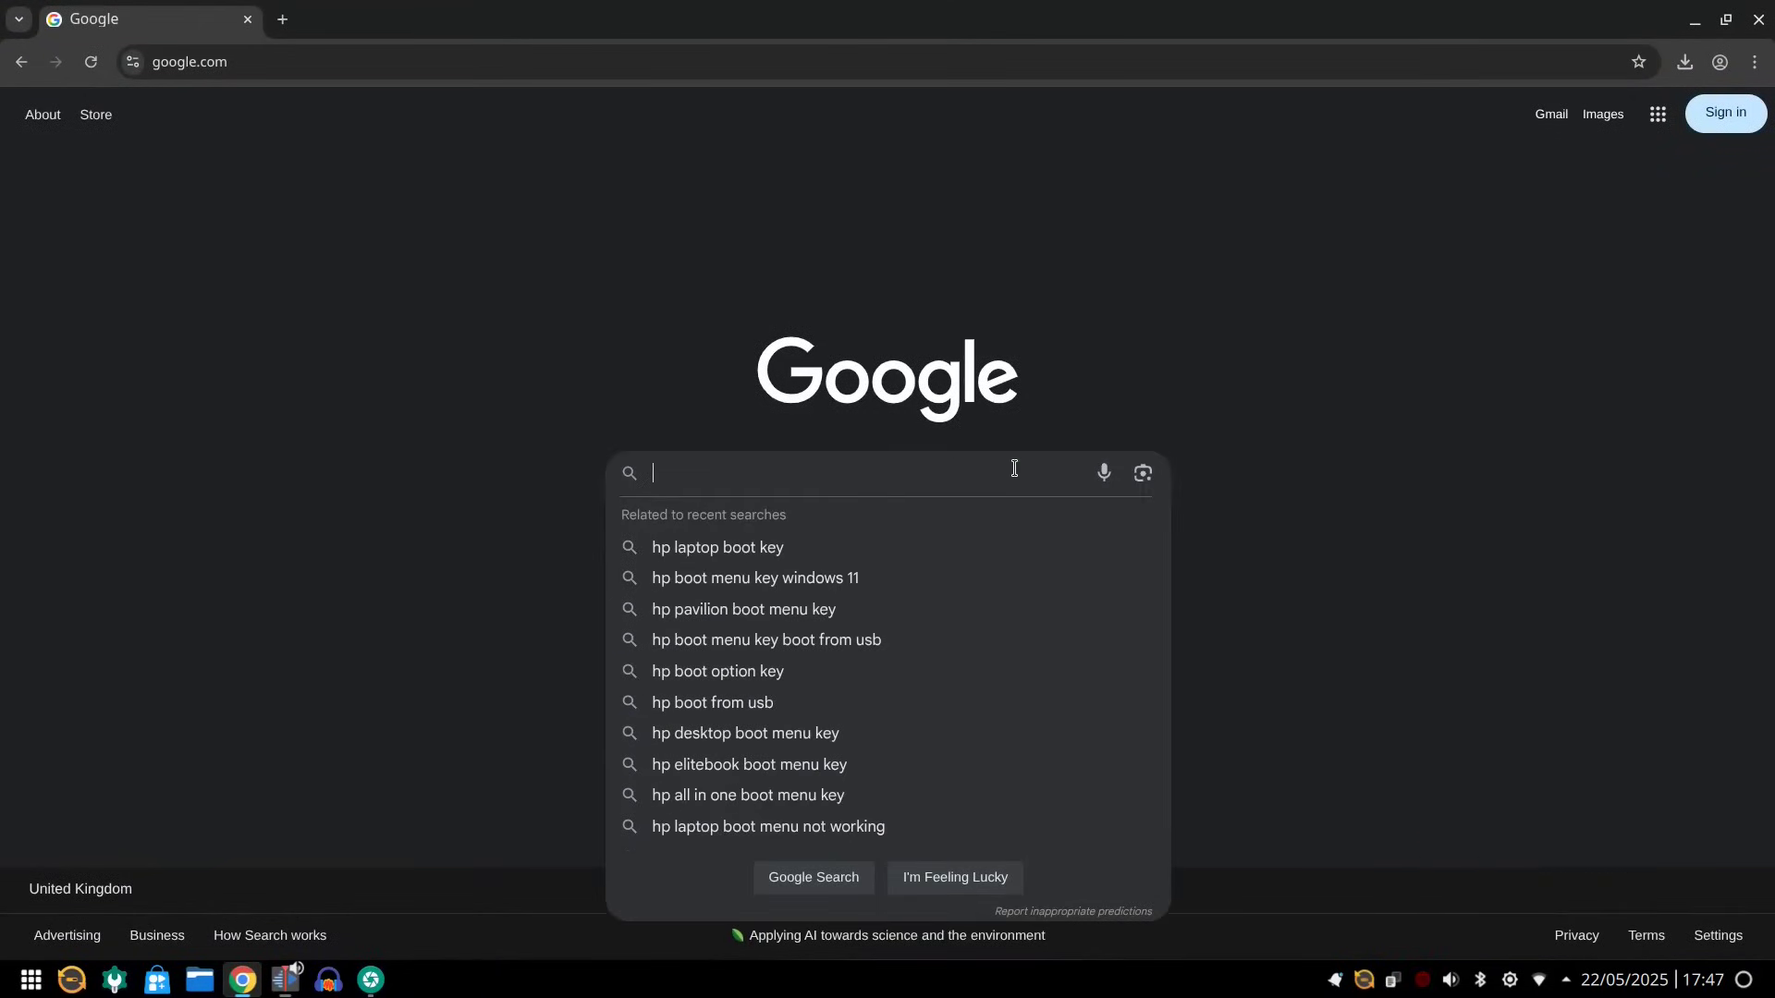
pyautogui.write('what is the boot key for a h')
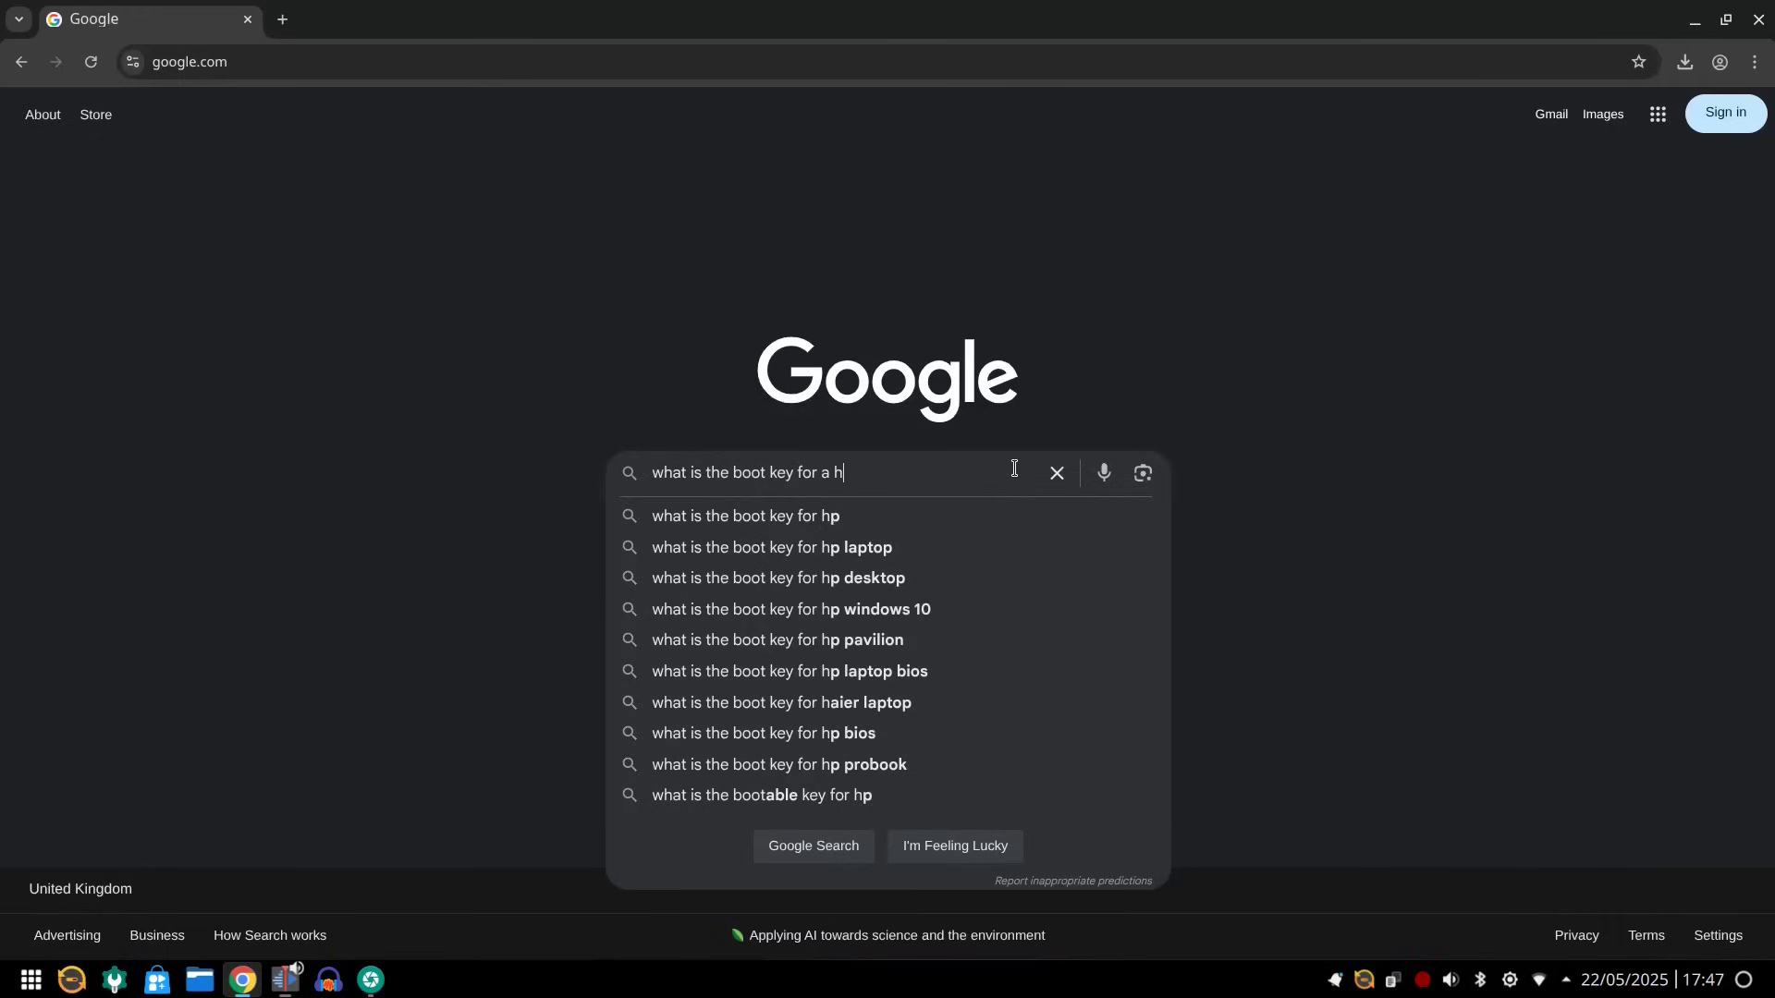
pyautogui.write('p pav')
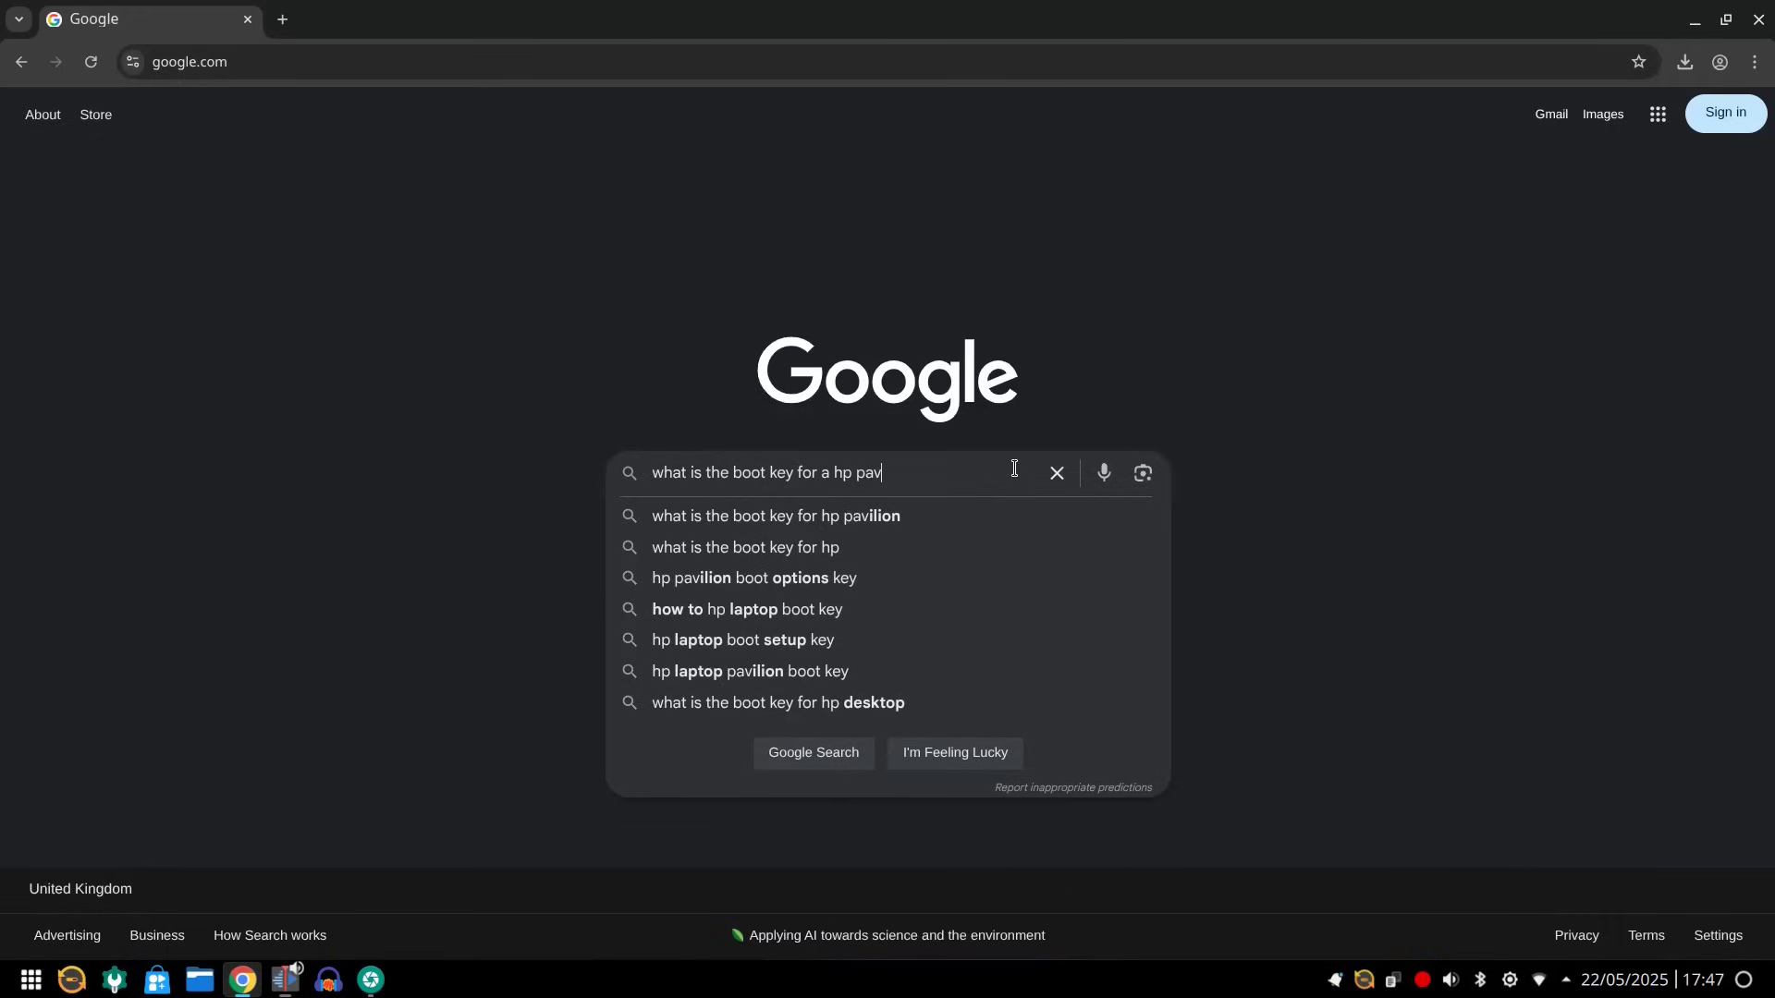
pyautogui.write('ilion laptop')
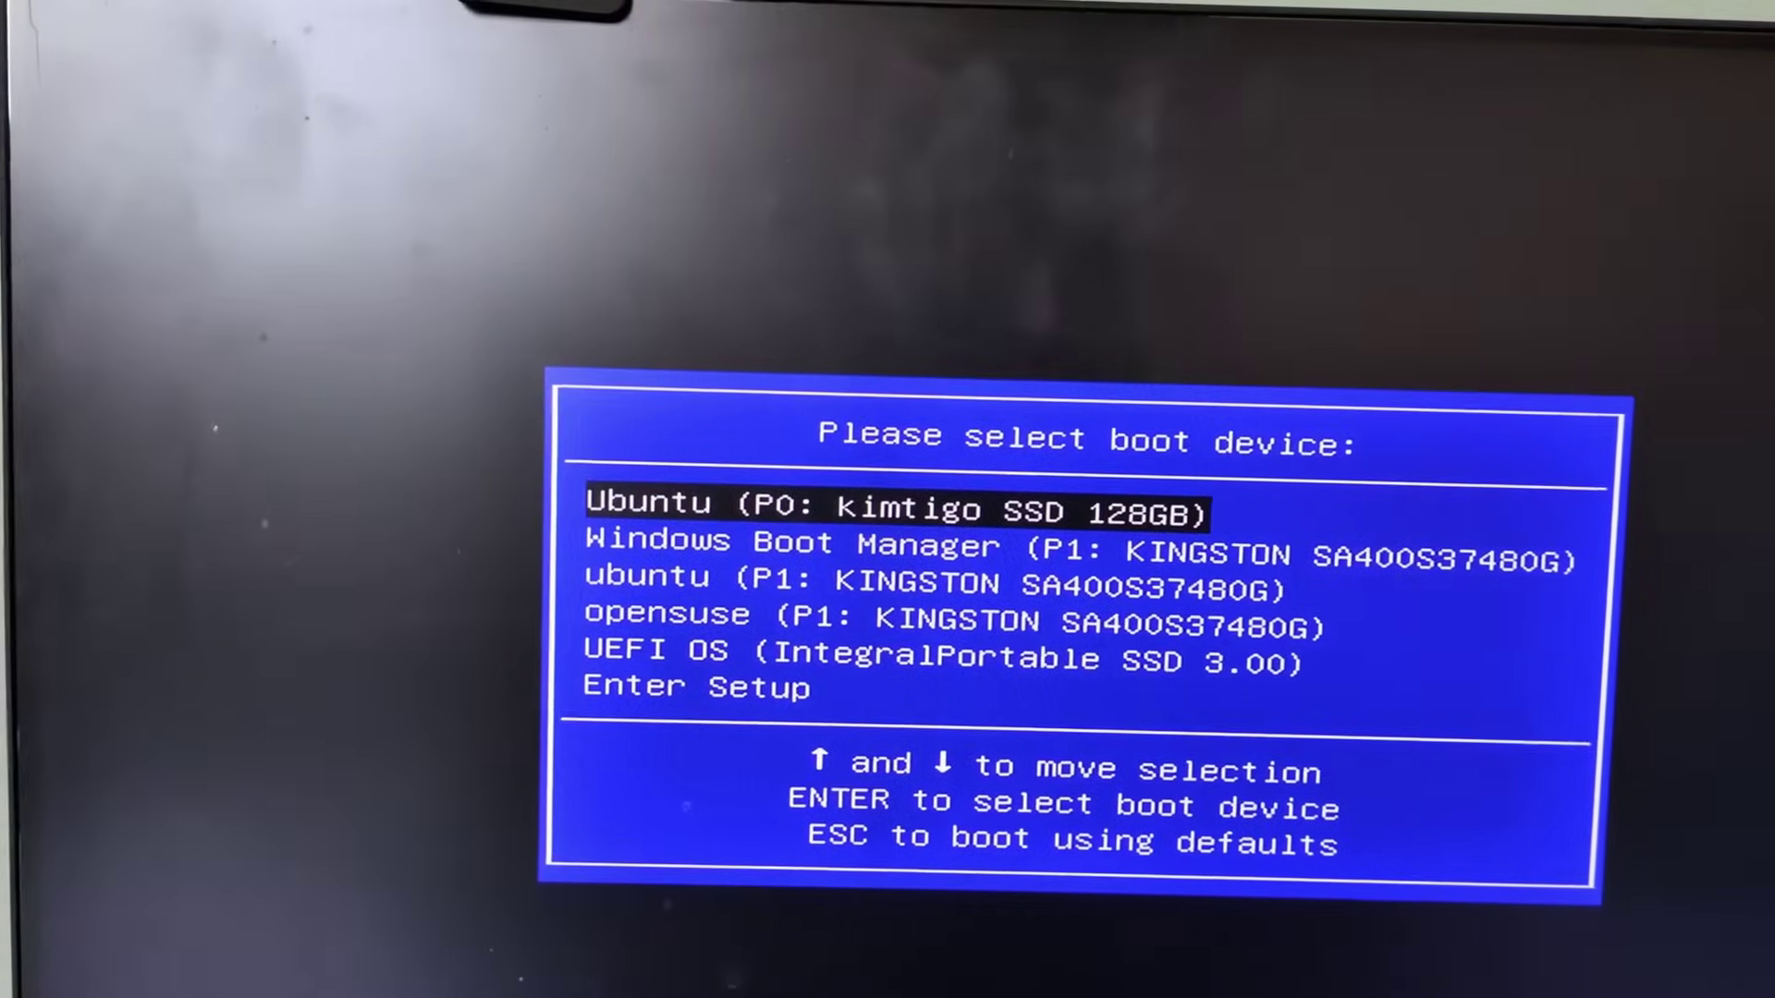
# Boot from the USB drive and start the Nobara-42 ISO from the Ventoy menu
pyautogui.press('Down')
pyautogui.press('Down')
pyautogui.press('Down')
pyautogui.press('Down')
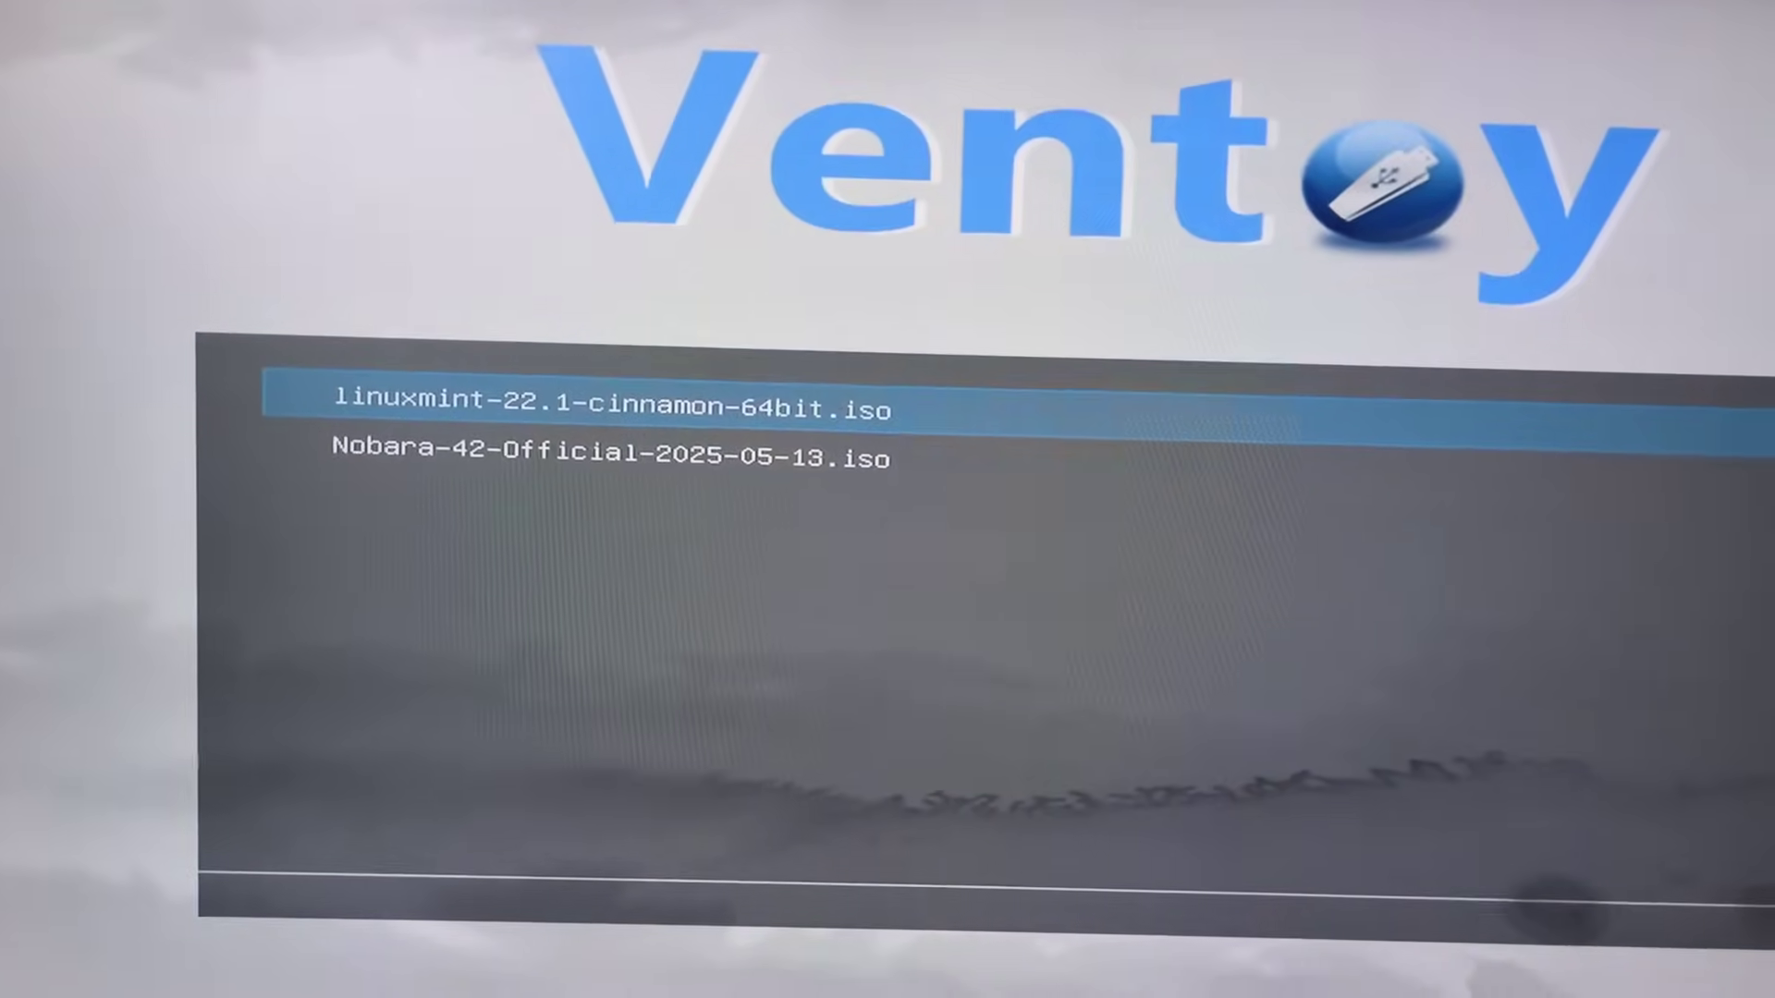
pyautogui.press('Down')
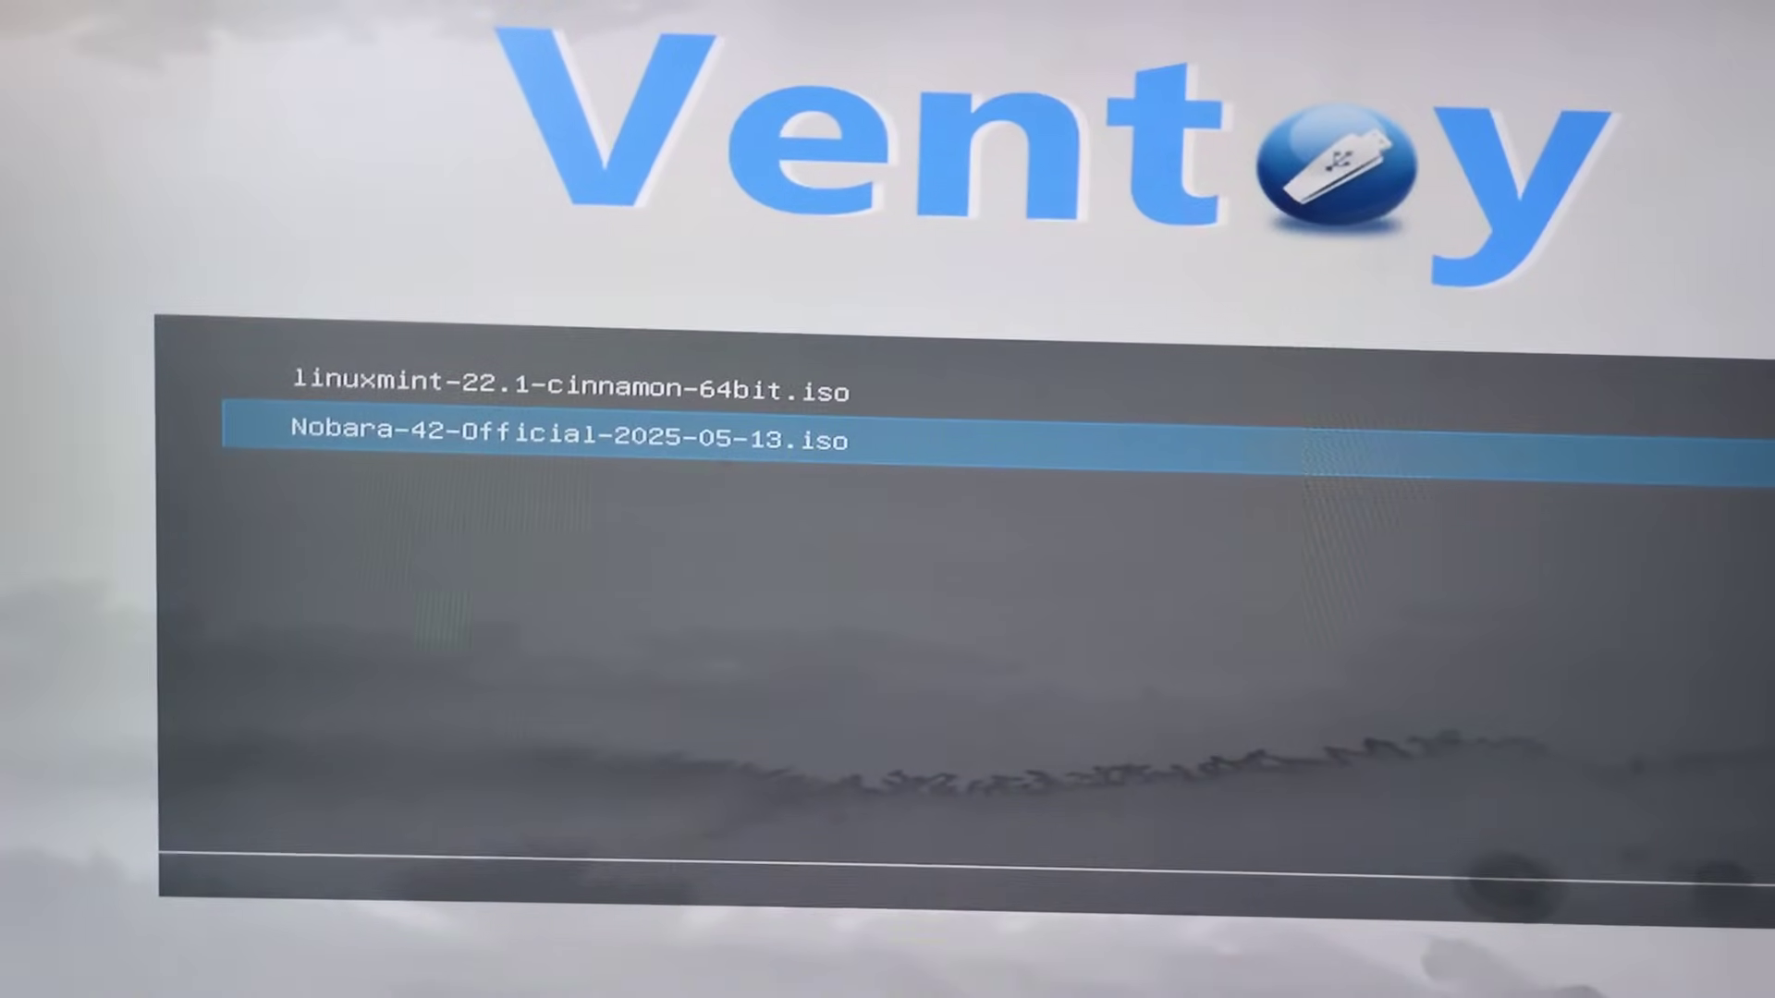
pyautogui.press('Return')
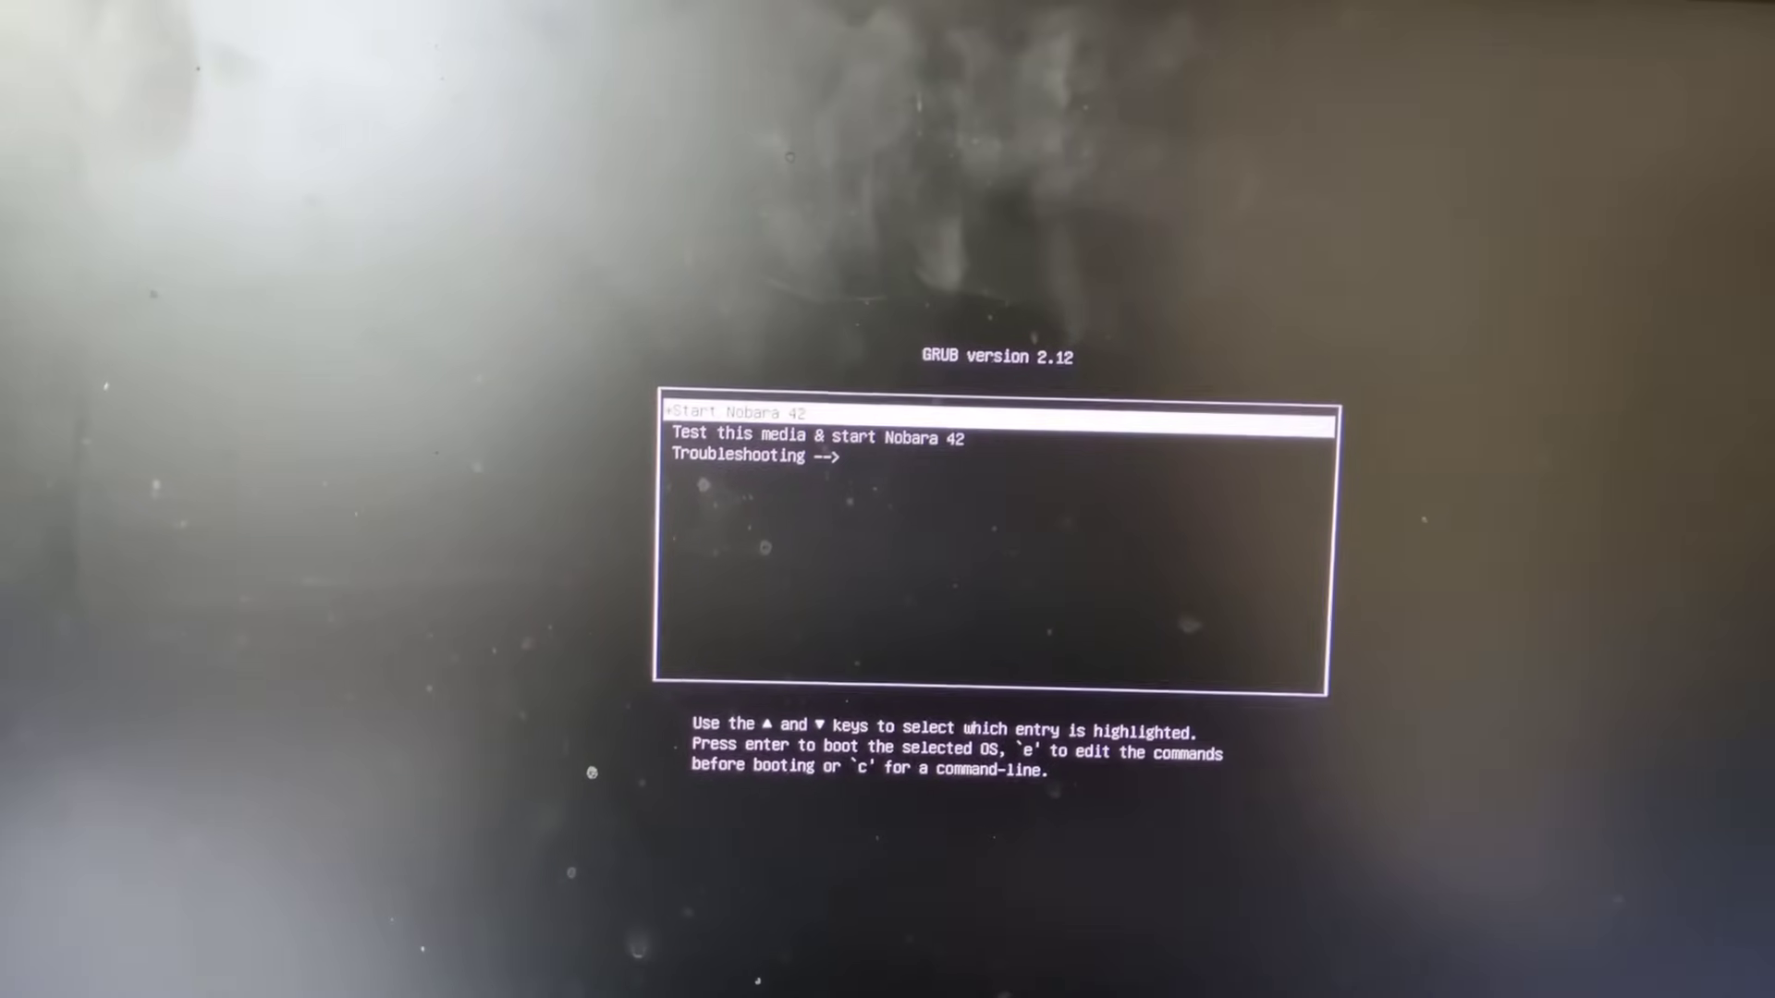
# Start Nobara 42 and accept the welcome page, London location and English (UK) keyboard
pyautogui.press('Return')
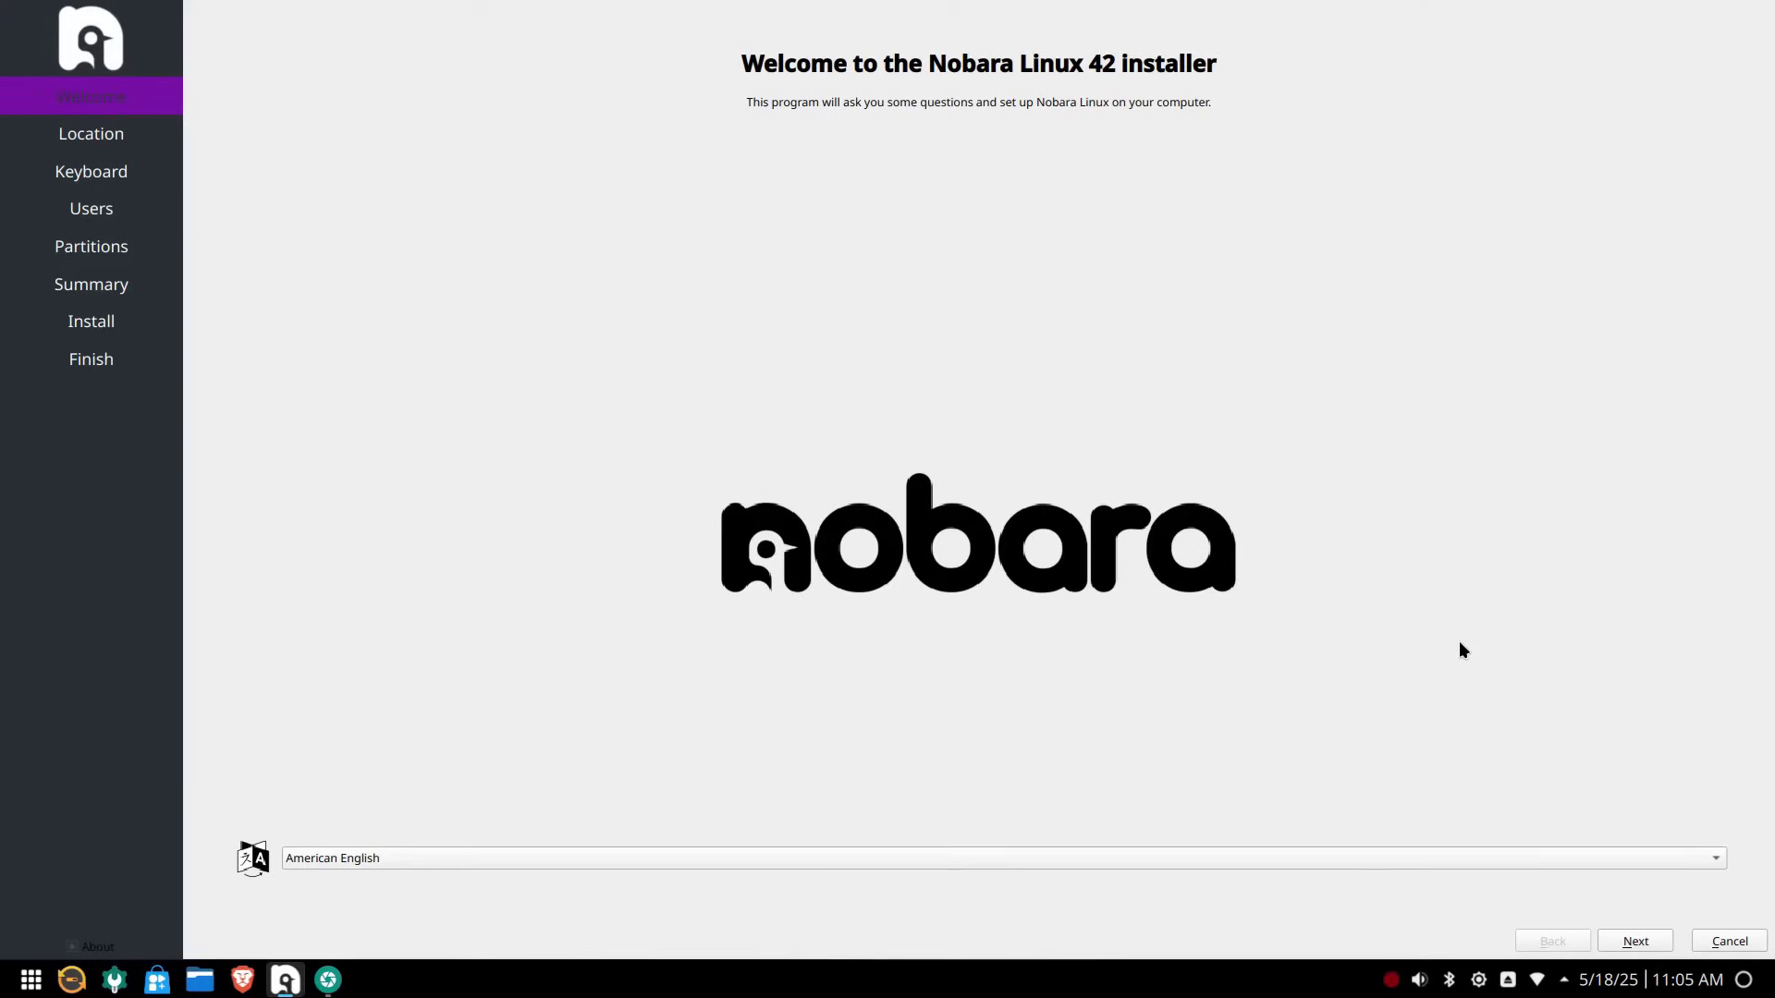
pyautogui.click(1642, 940)
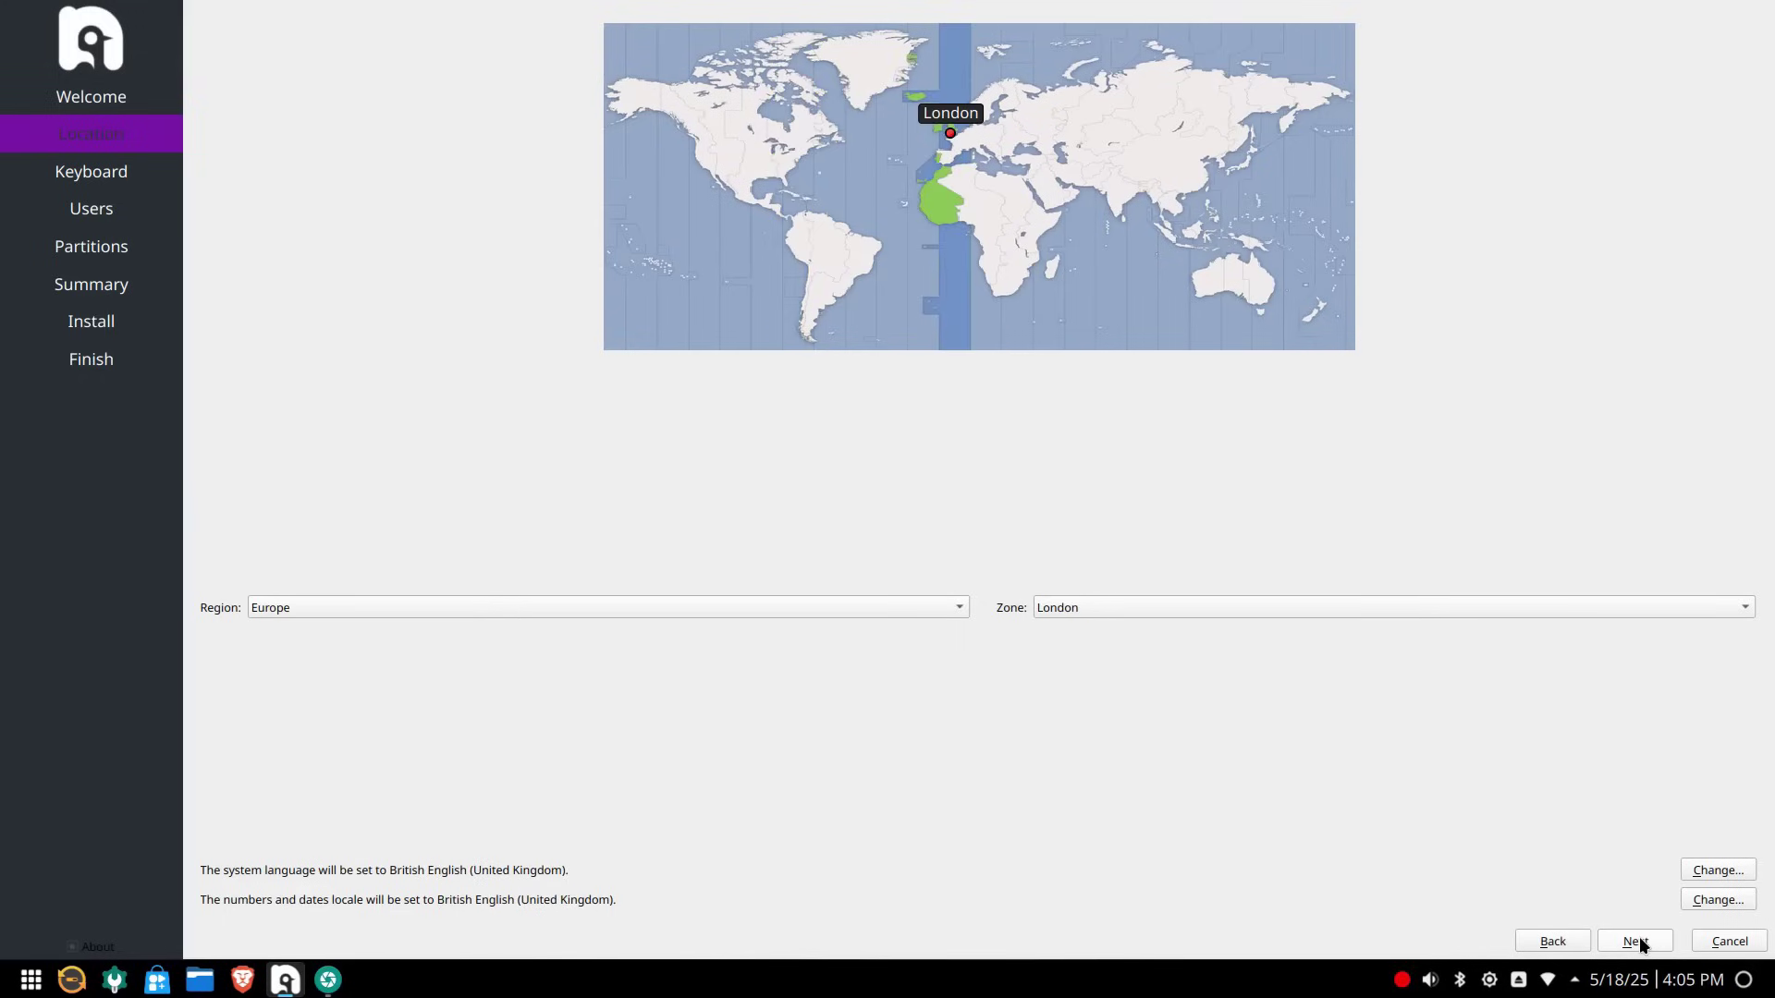
pyautogui.click(1639, 939)
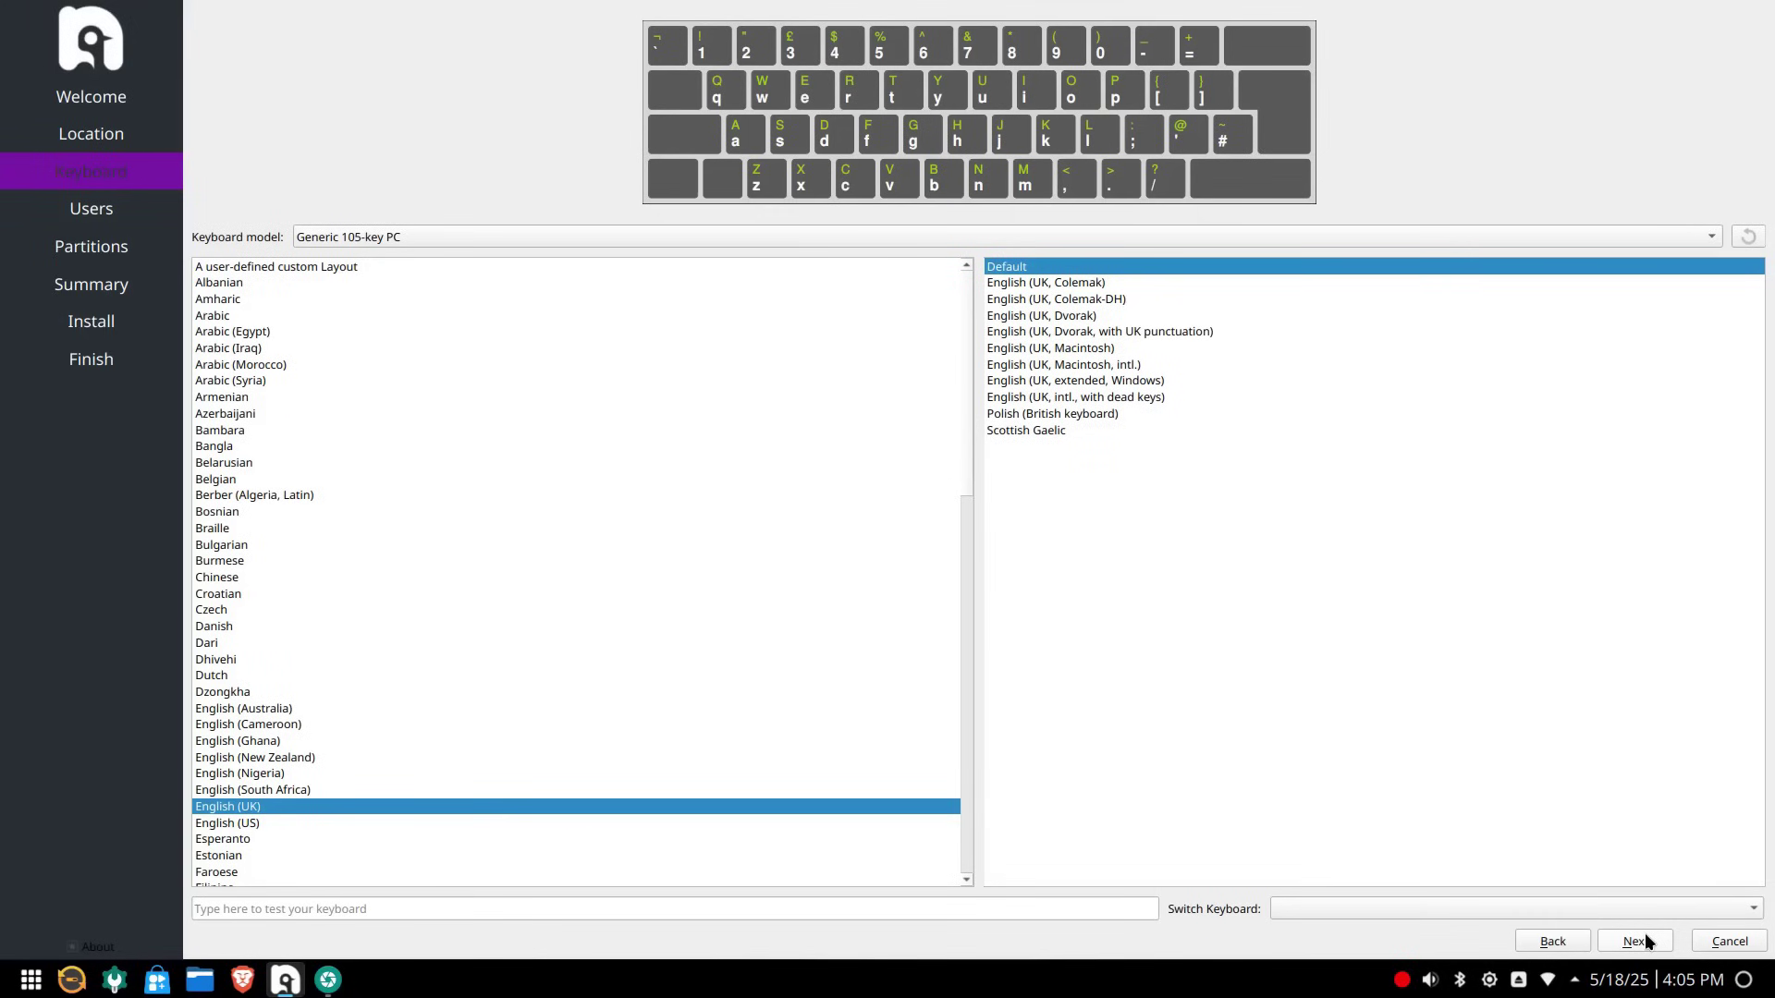
pyautogui.click(1642, 940)
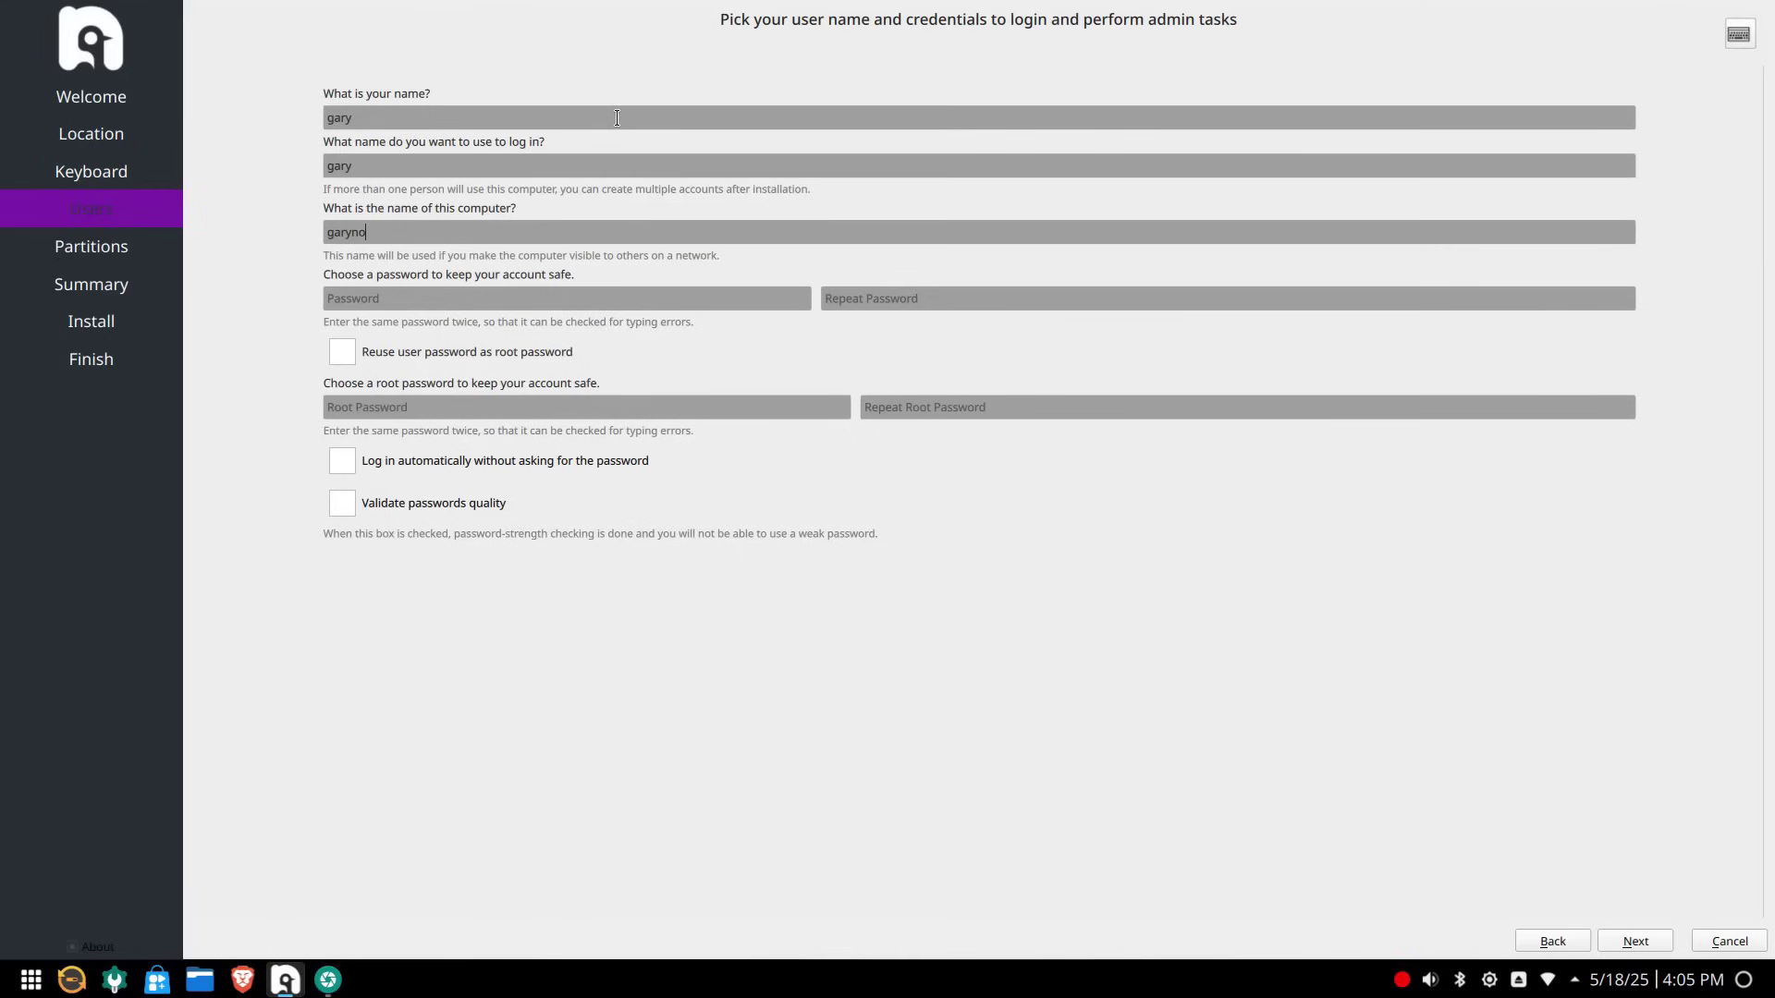
# Fill in the user account details and password, reusing the password for root
pyautogui.write('bara')
pyautogui.press('Tab')
pyautogui.hotkey('ctrl', 'v')
pyautogui.press('Tab')
pyautogui.hotkey('ctrl', 'v')
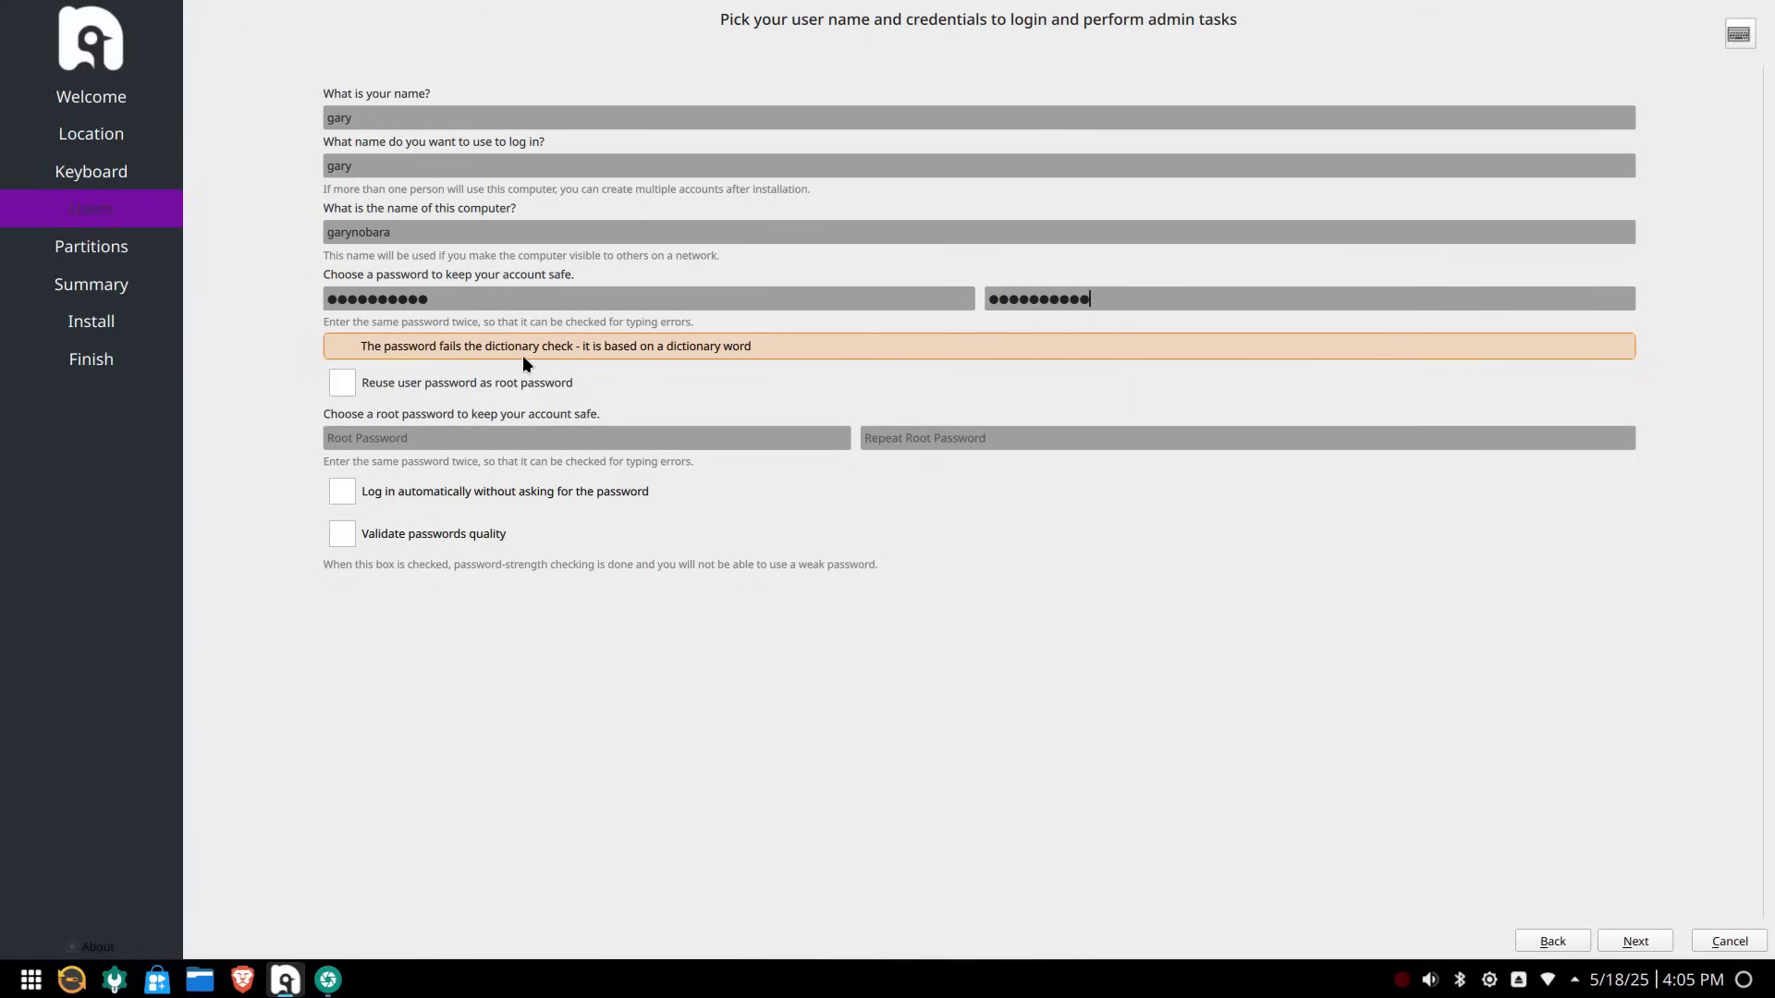
pyautogui.click(491, 380)
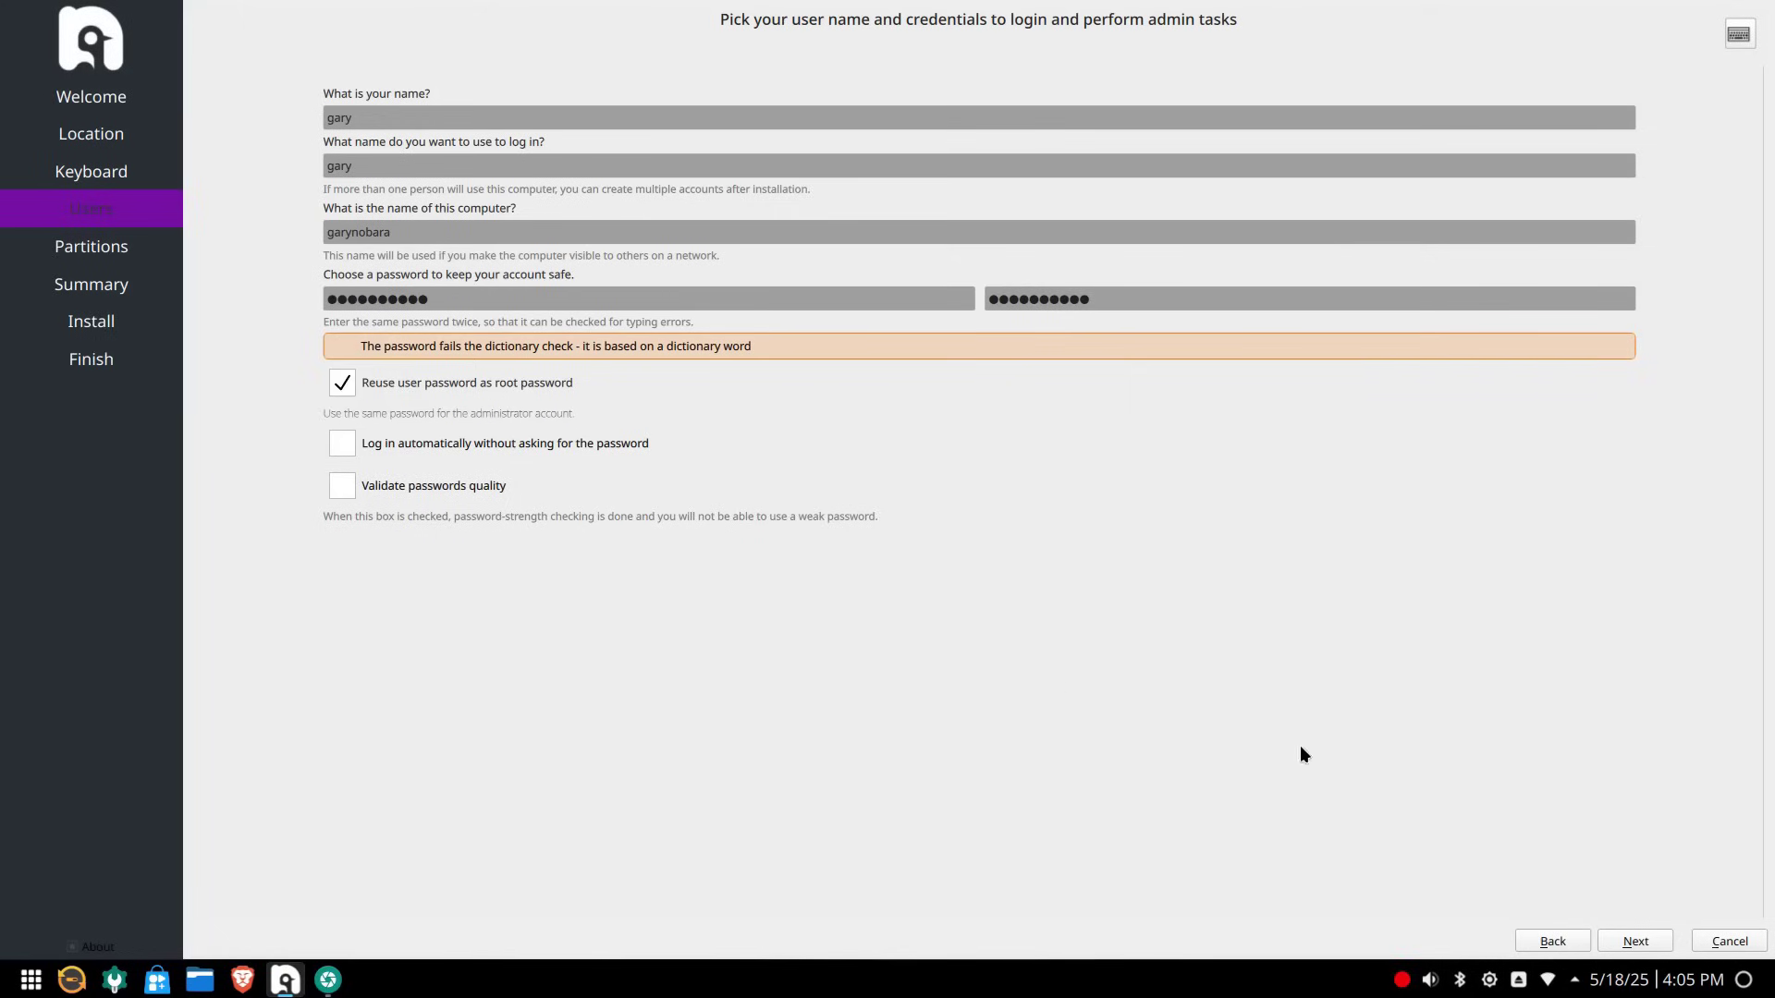
pyautogui.click(1635, 940)
pyautogui.click(562, 19)
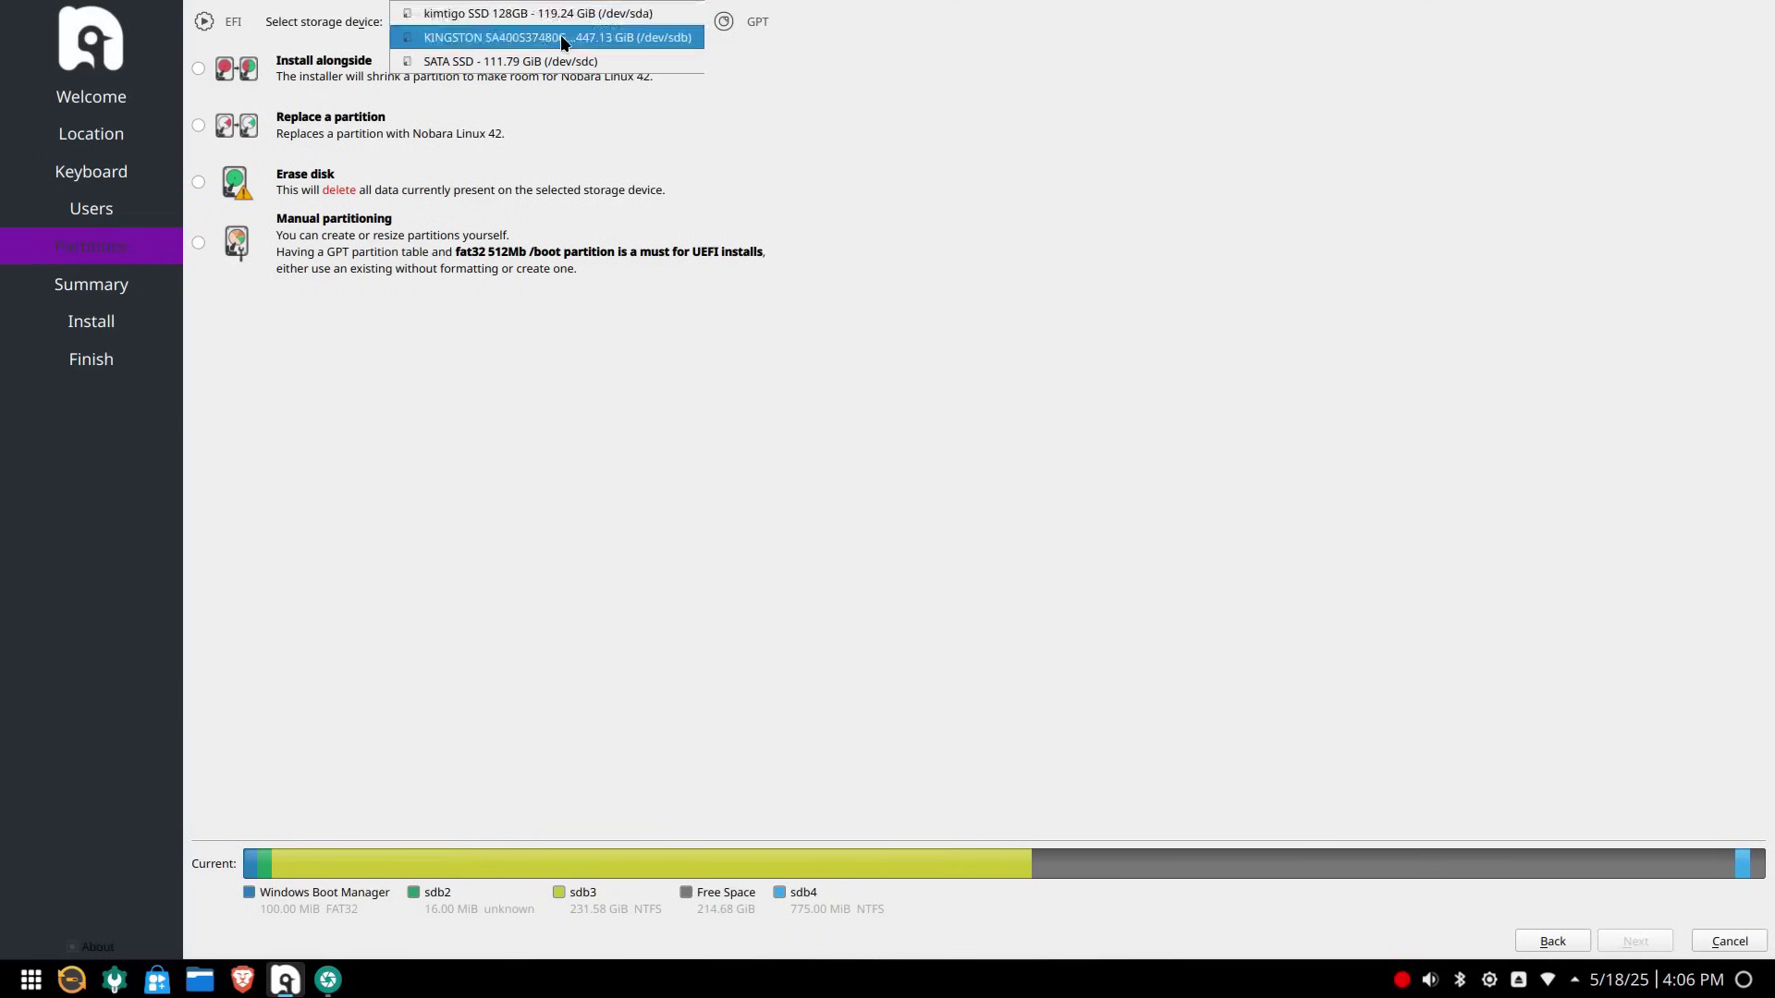
# Replace the KINGSTON drive's 214.68 GiB free space with Nobara and review the summary
pyautogui.click(561, 38)
pyautogui.click(197, 124)
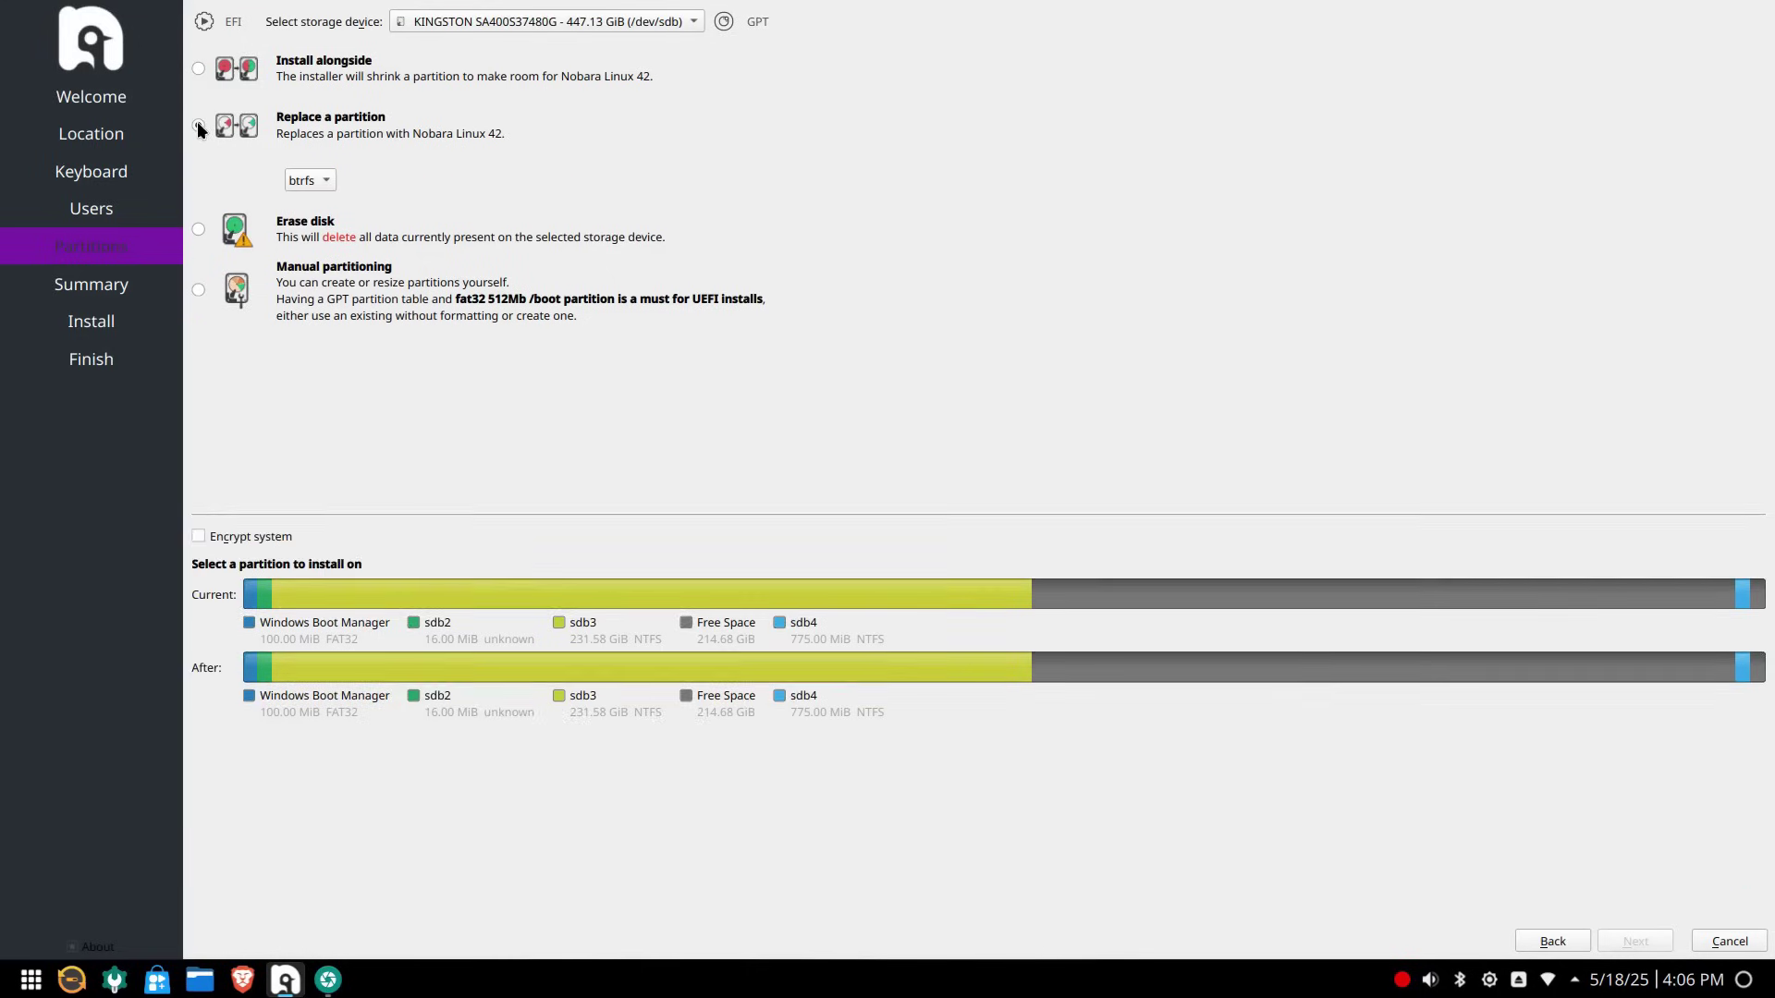
pyautogui.click(1137, 781)
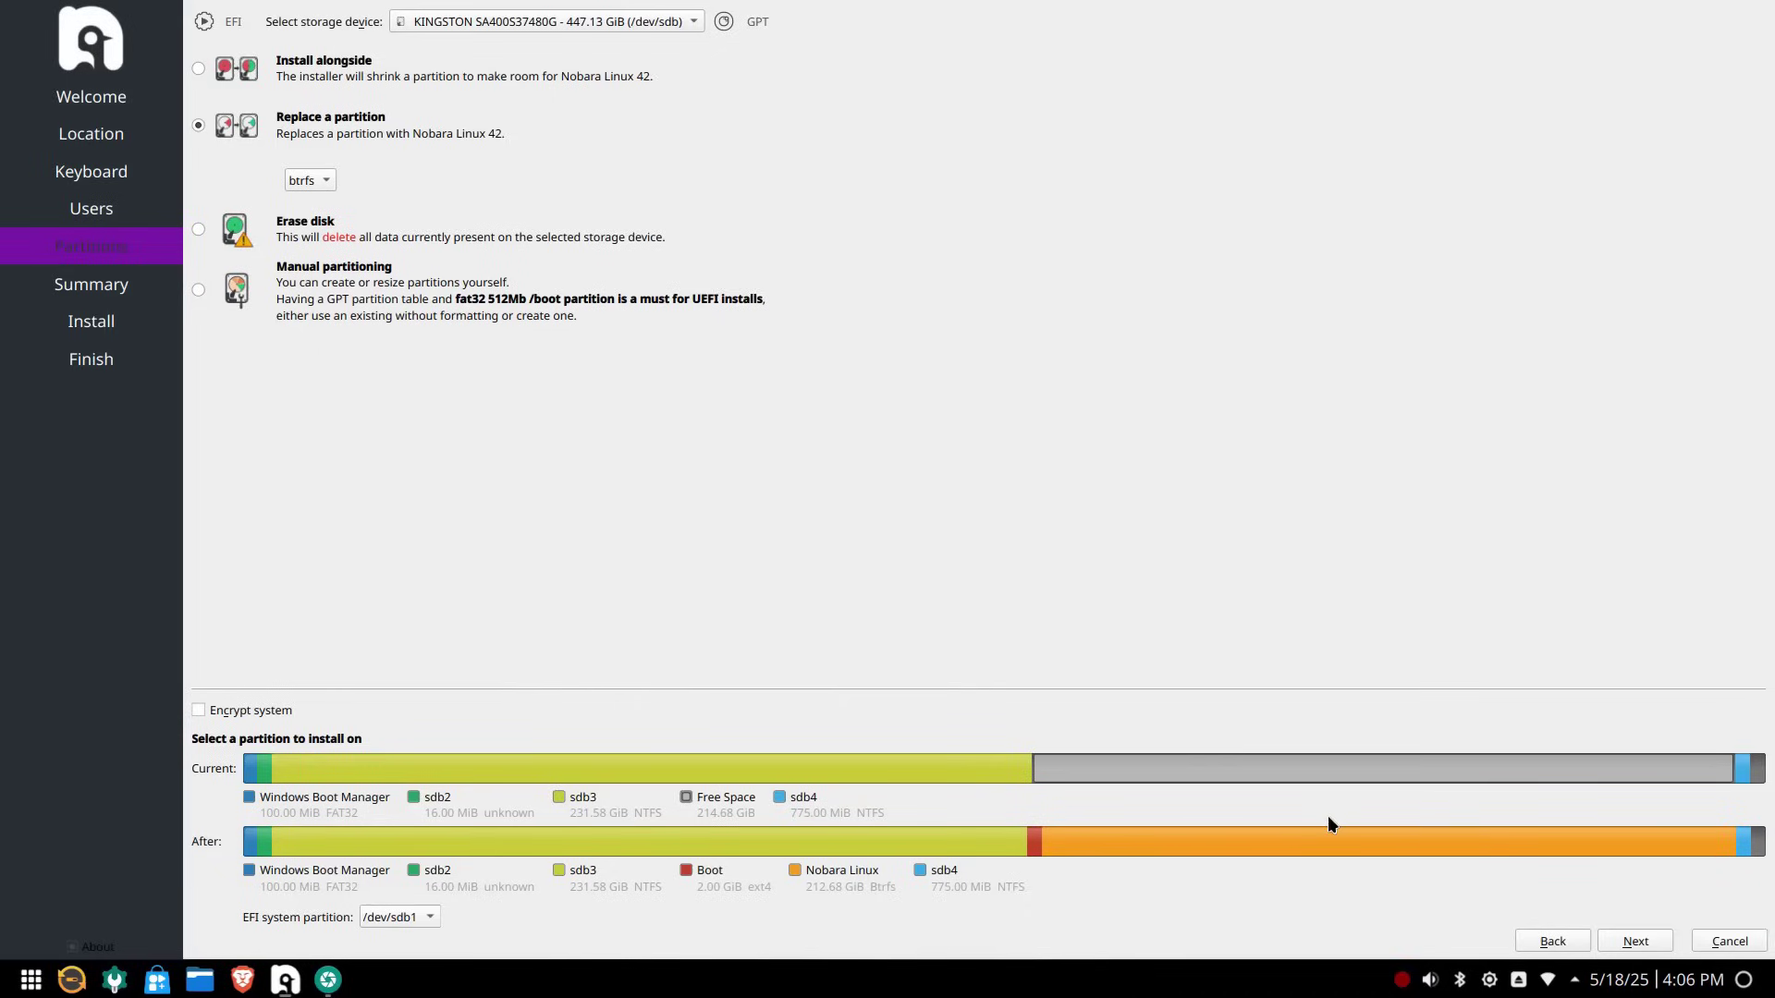
pyautogui.click(1641, 948)
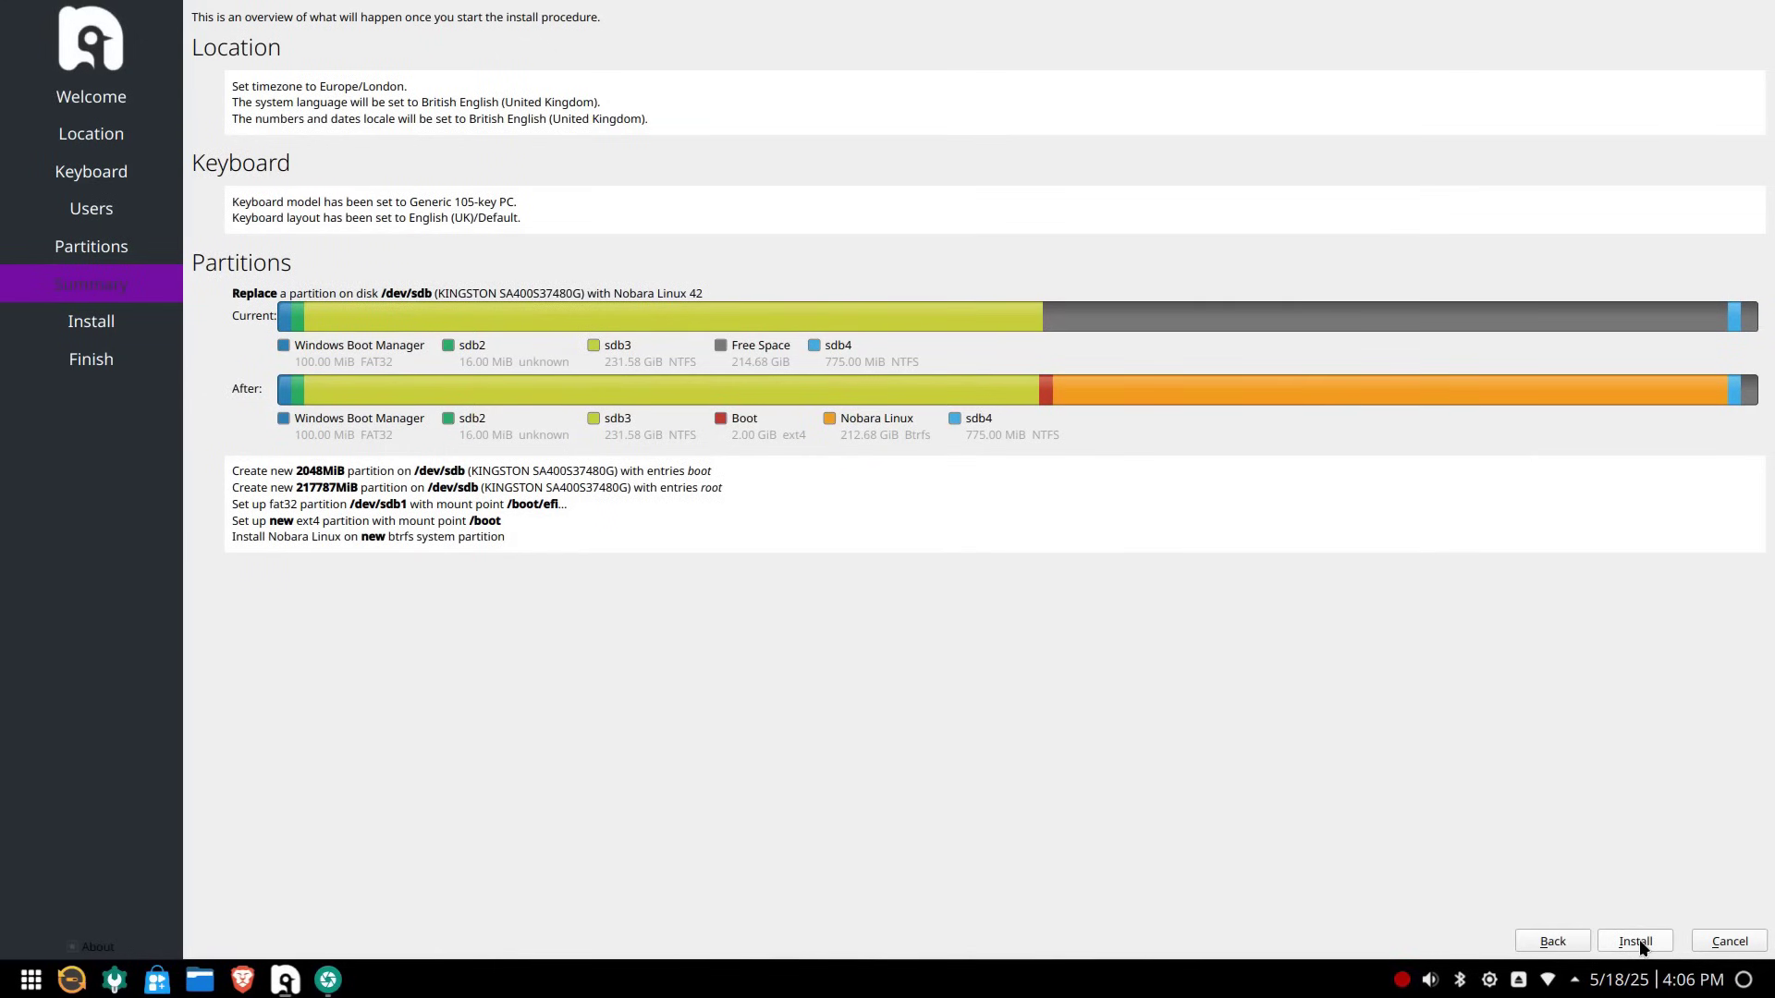
# Start the Nobara Linux 42 installation and confirm writing the disk changes
pyautogui.click(1636, 940)
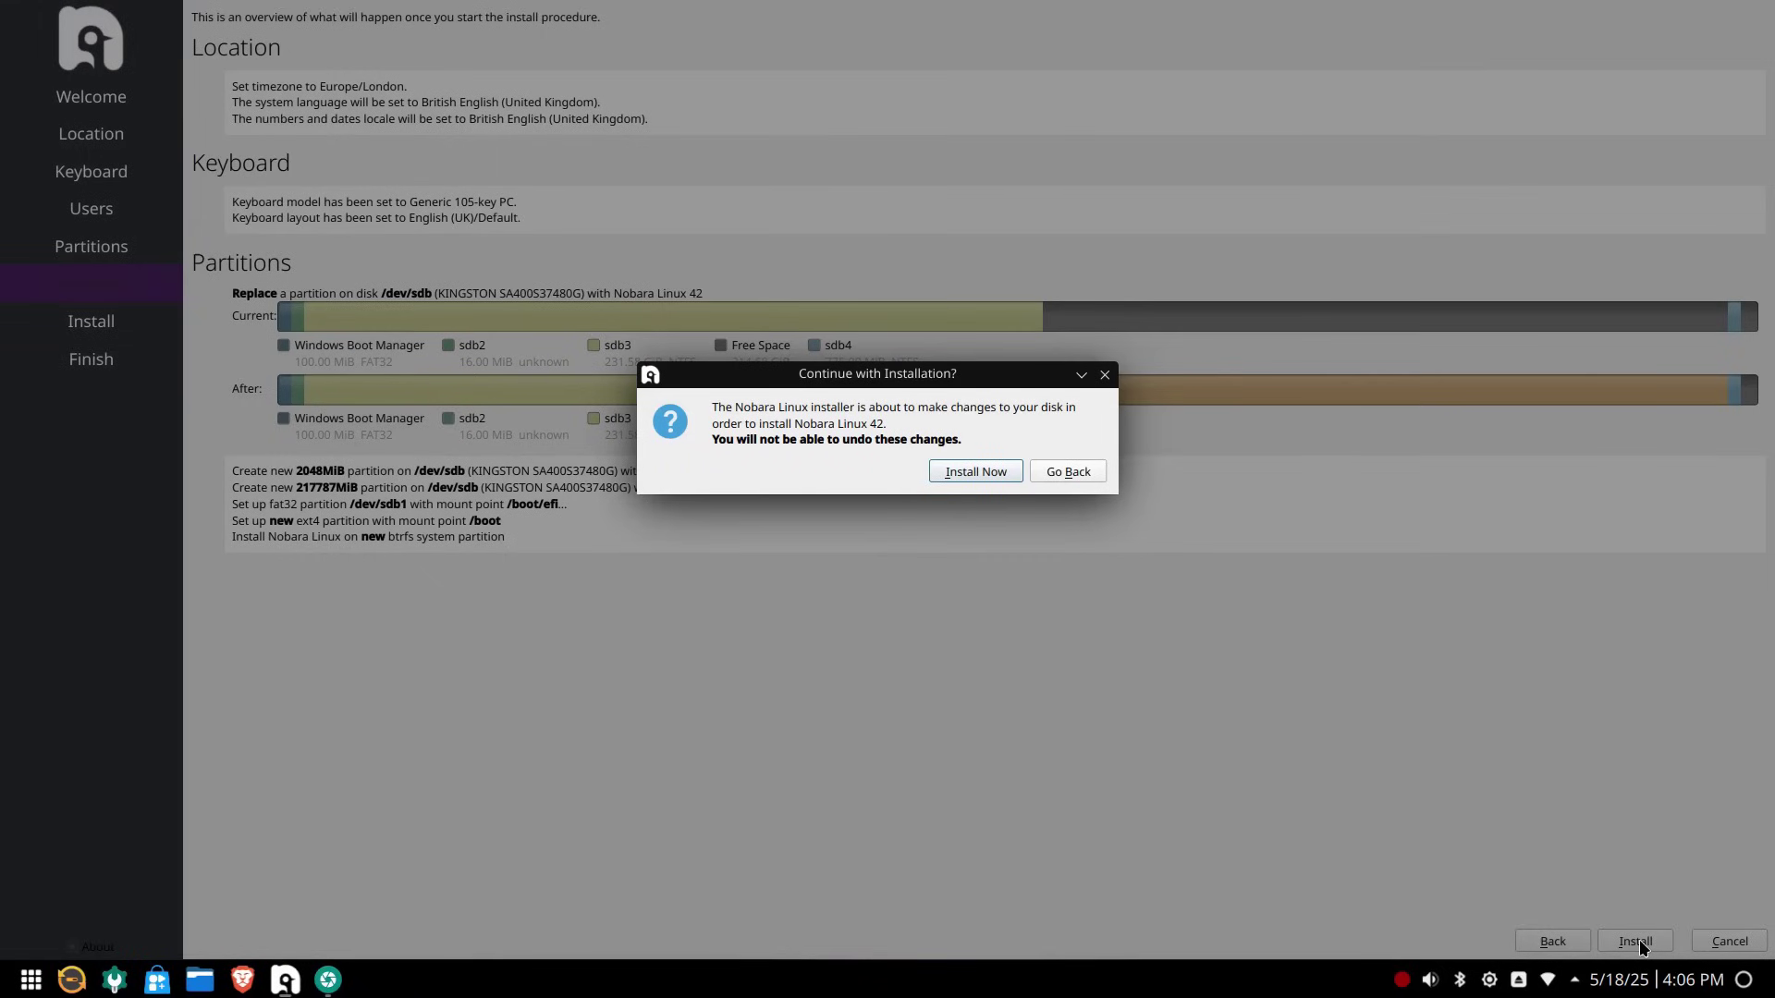
pyautogui.click(968, 475)
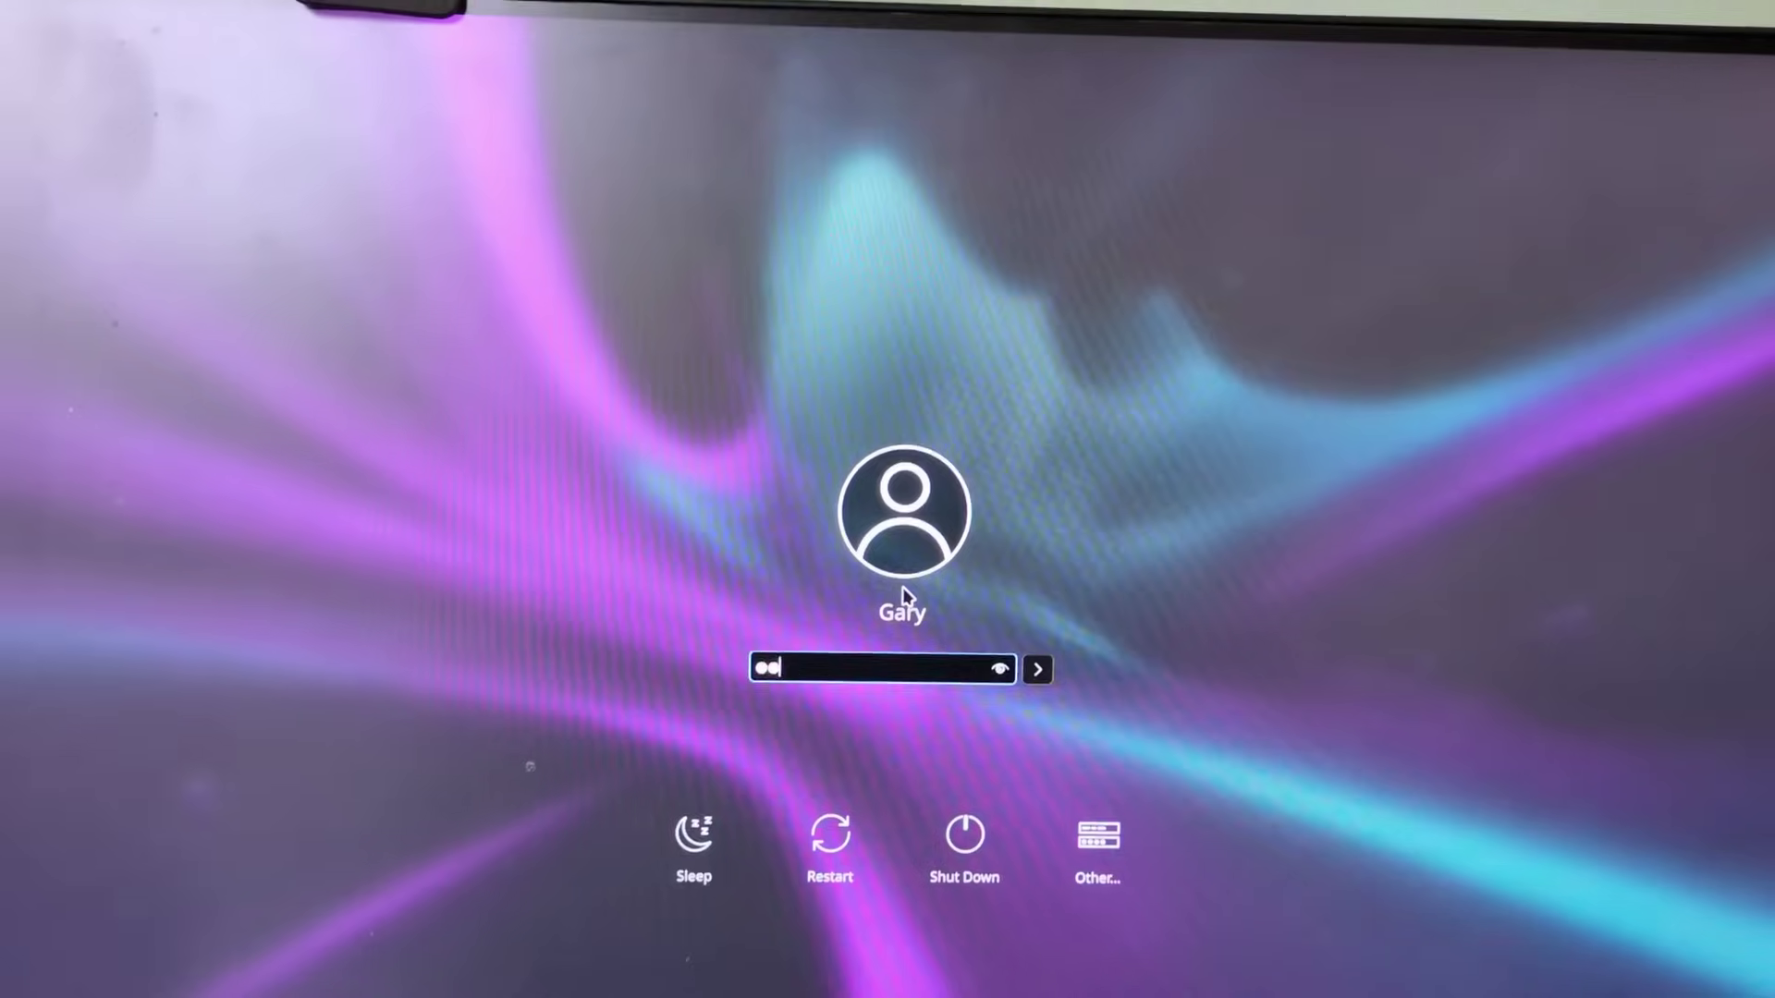
# Enter the account password at the Nobara KDE login screen
pyautogui.write('****')
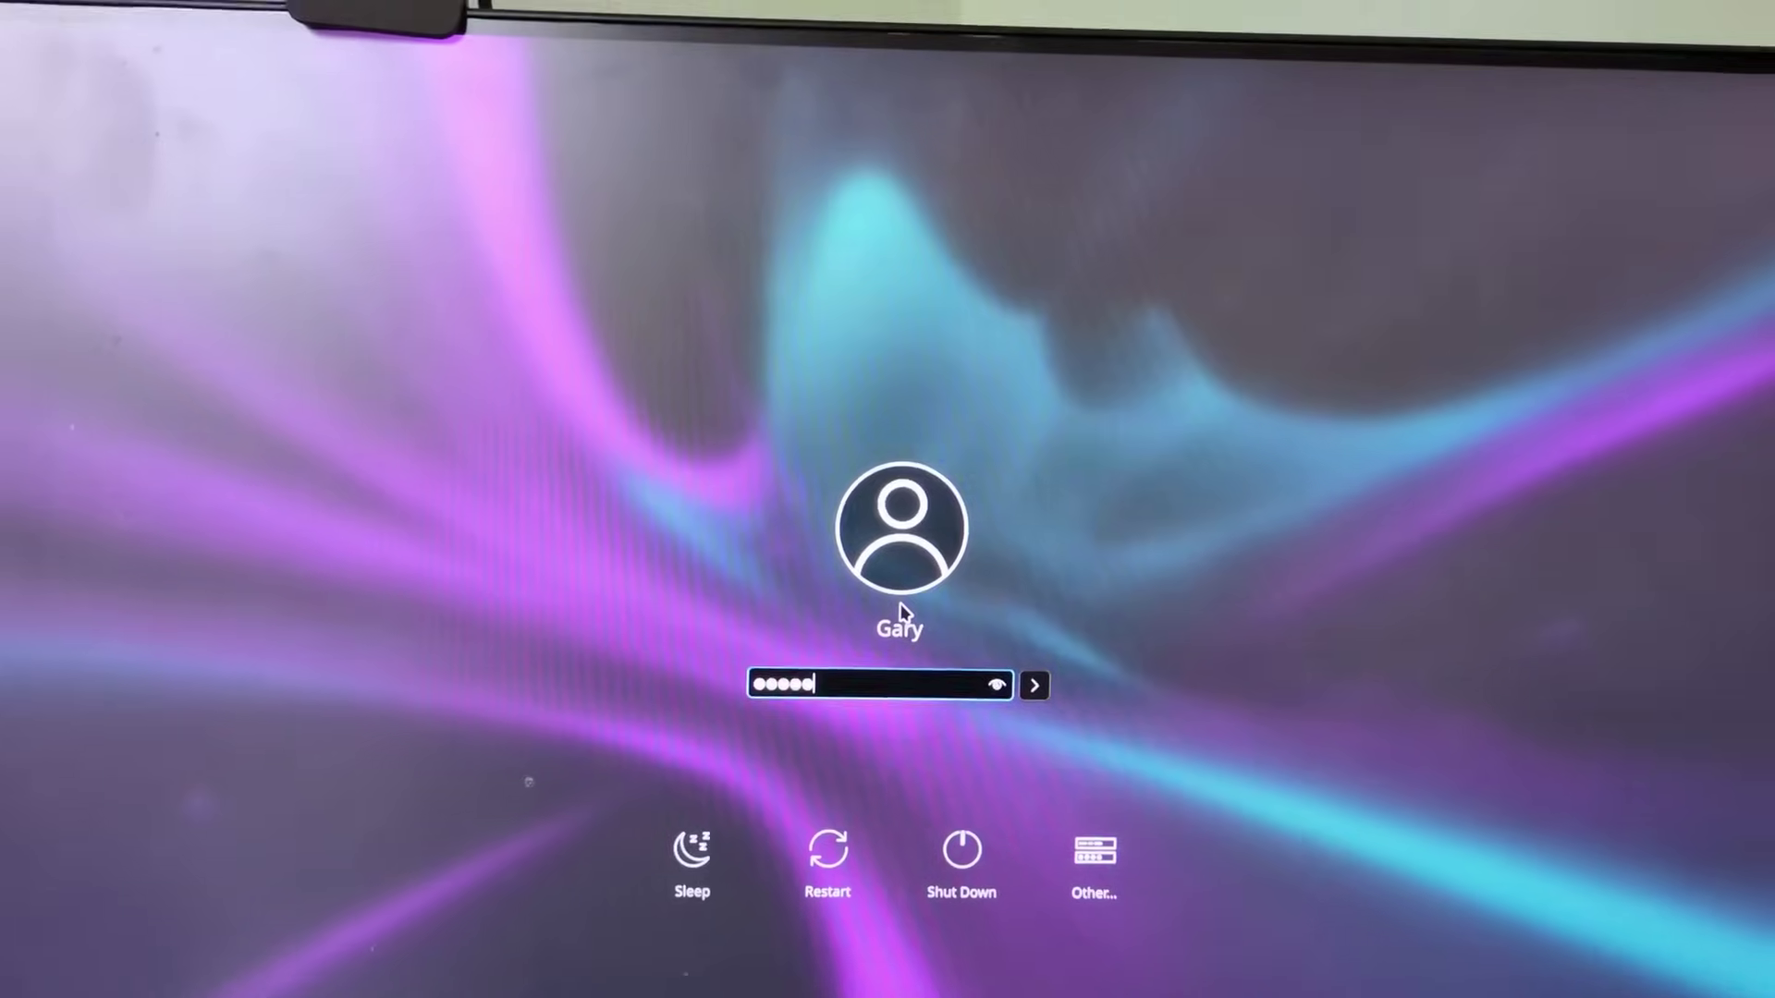
pyautogui.write('*****')
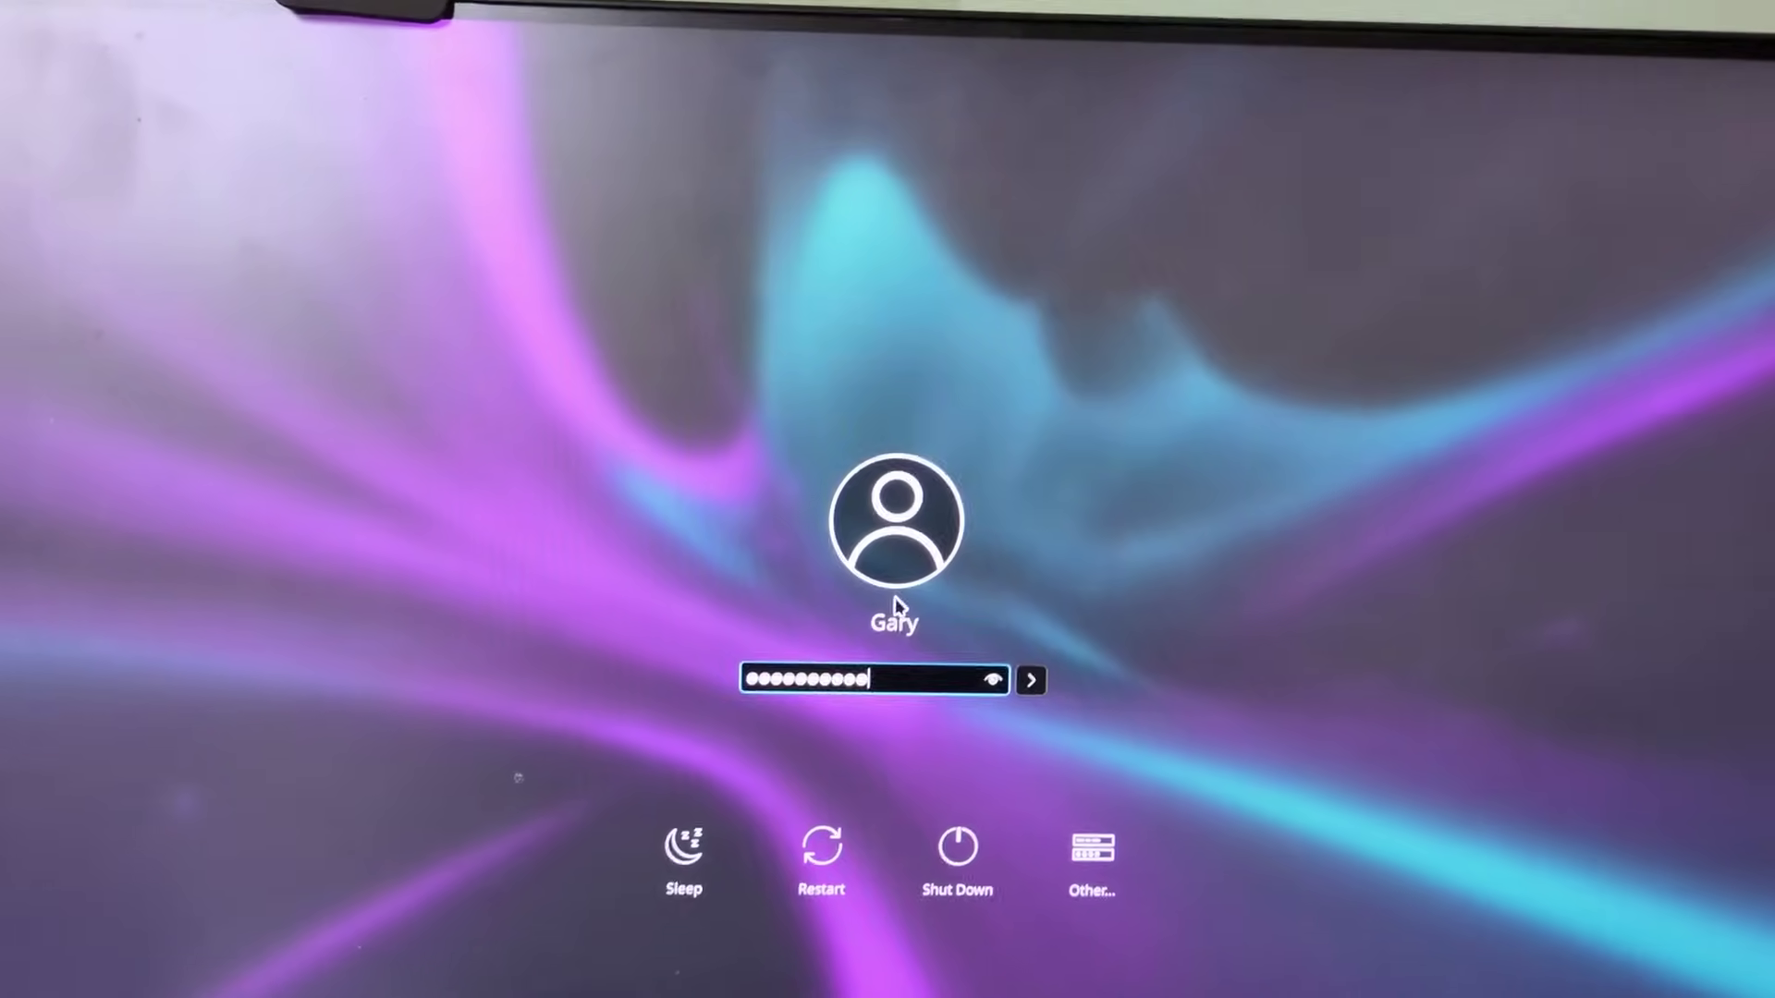